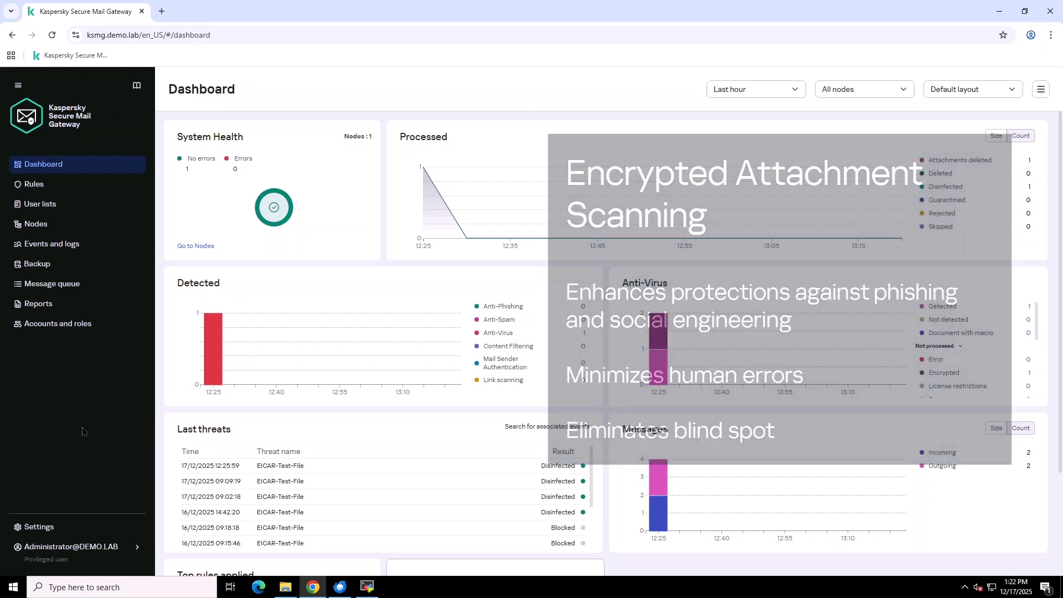
- Open the C:\Test\EICAR folder and view EICAR.txt in Notepad
{"action": "left_click", "coordinate": [289, 588]}
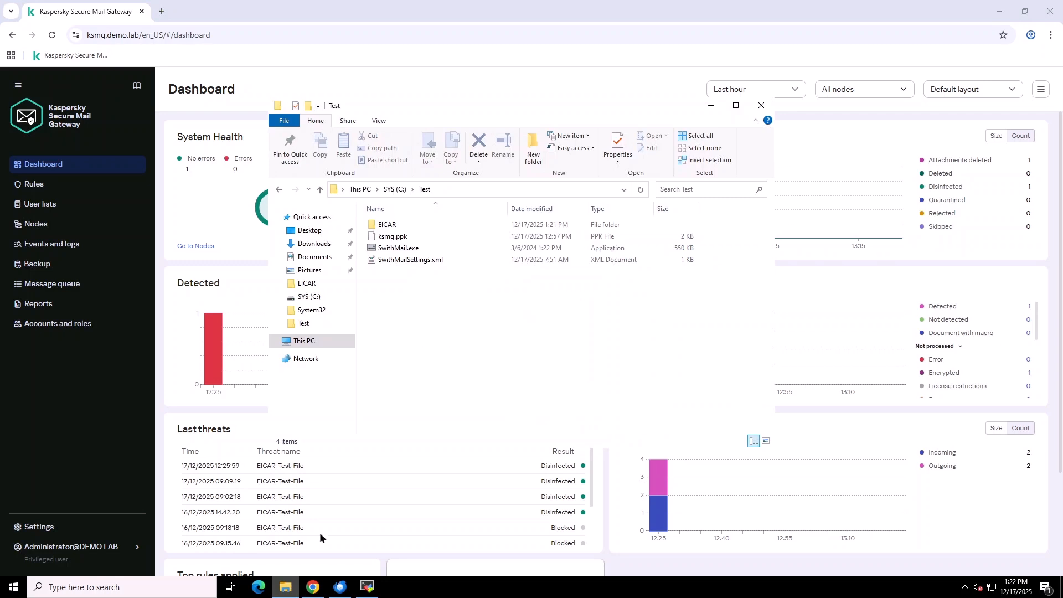
{"action": "double_click", "coordinate": [388, 224]}
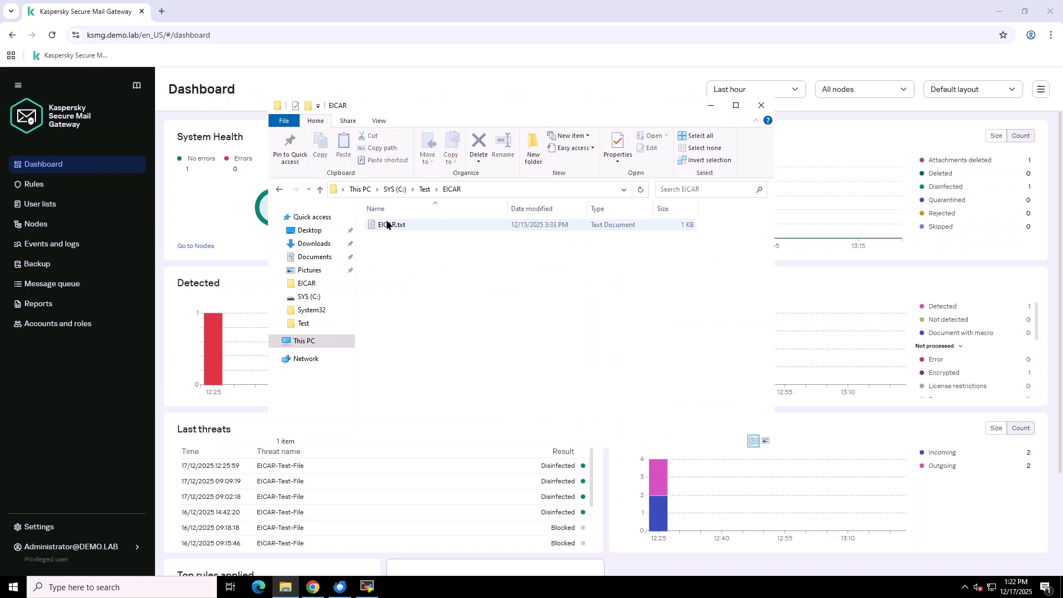
{"action": "double_click", "coordinate": [393, 224]}
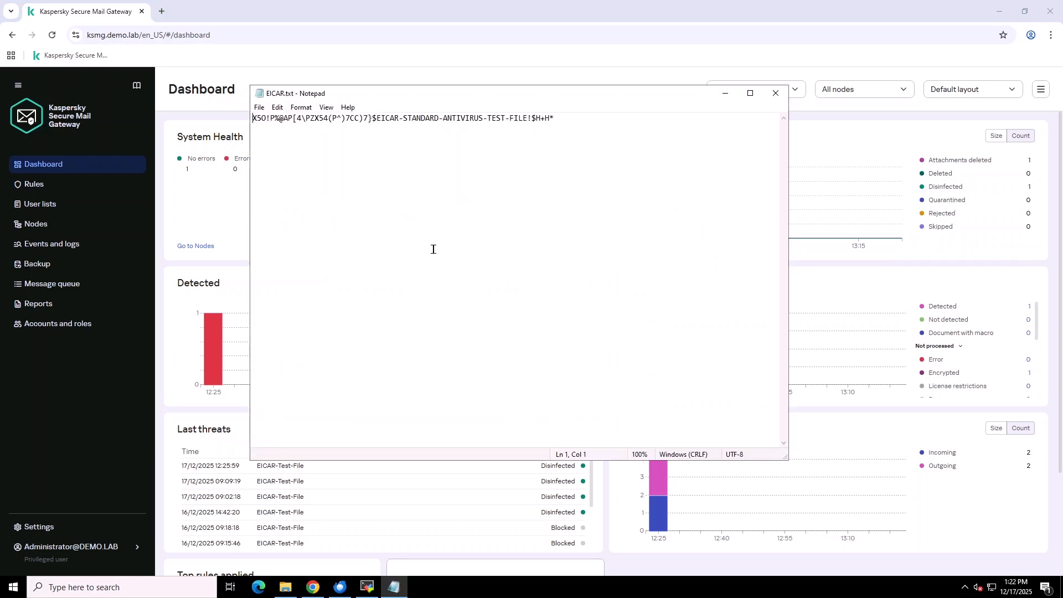
{"action": "left_click", "coordinate": [777, 94]}
- Pack EICAR.txt into EICAR.zip with 7-Zip, protected by a password
{"action": "right_click", "coordinate": [456, 228]}
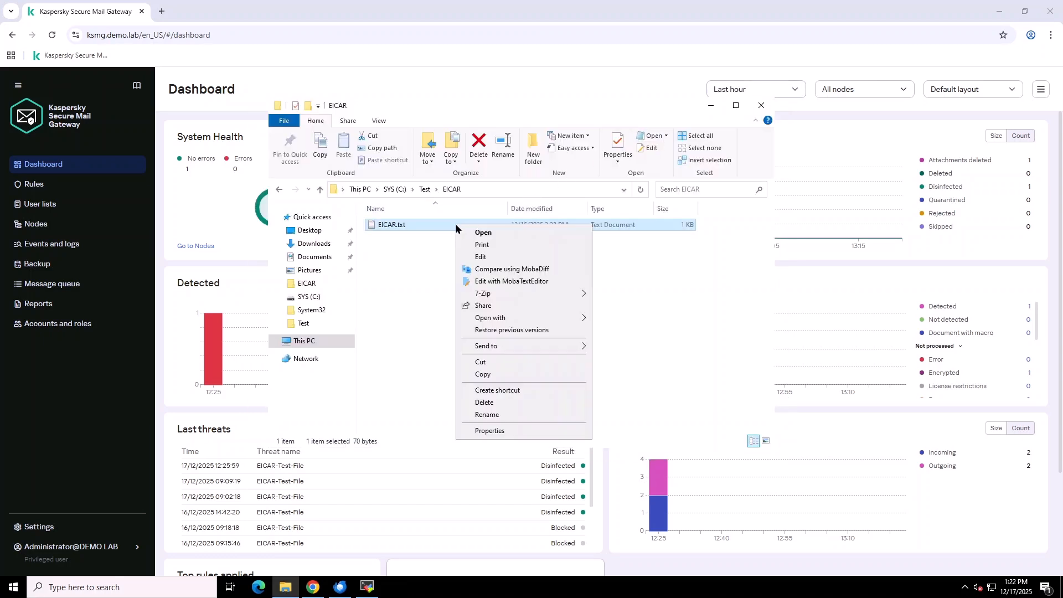
{"action": "mouse_move", "coordinate": [501, 298]}
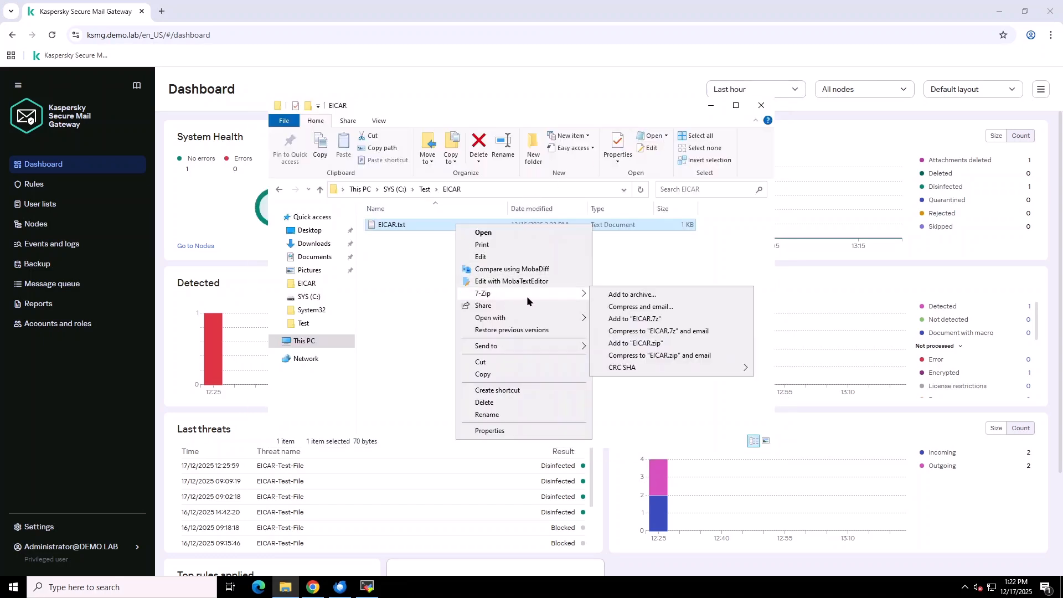
{"action": "left_click", "coordinate": [611, 298]}
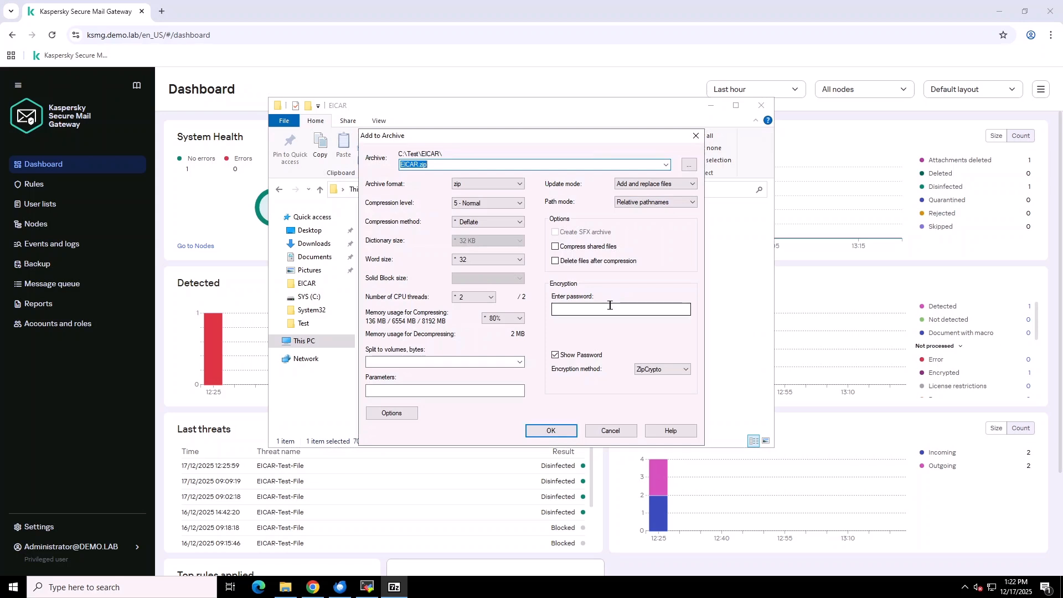
{"action": "left_click", "coordinate": [610, 307]}
{"action": "type", "text": "1"}
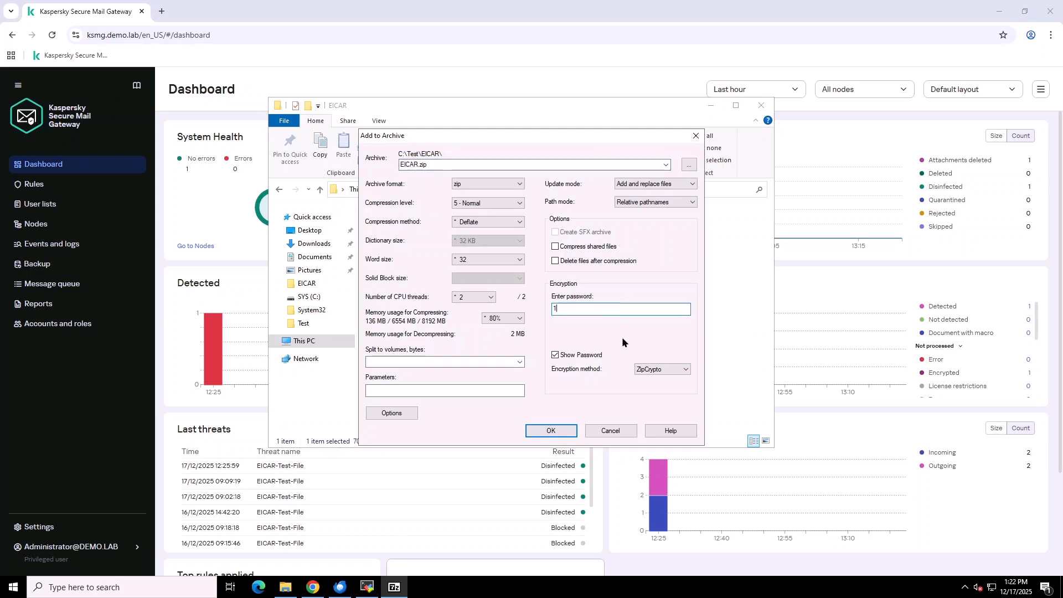
{"action": "type", "text": "23456"}
{"action": "left_click", "coordinate": [553, 431]}
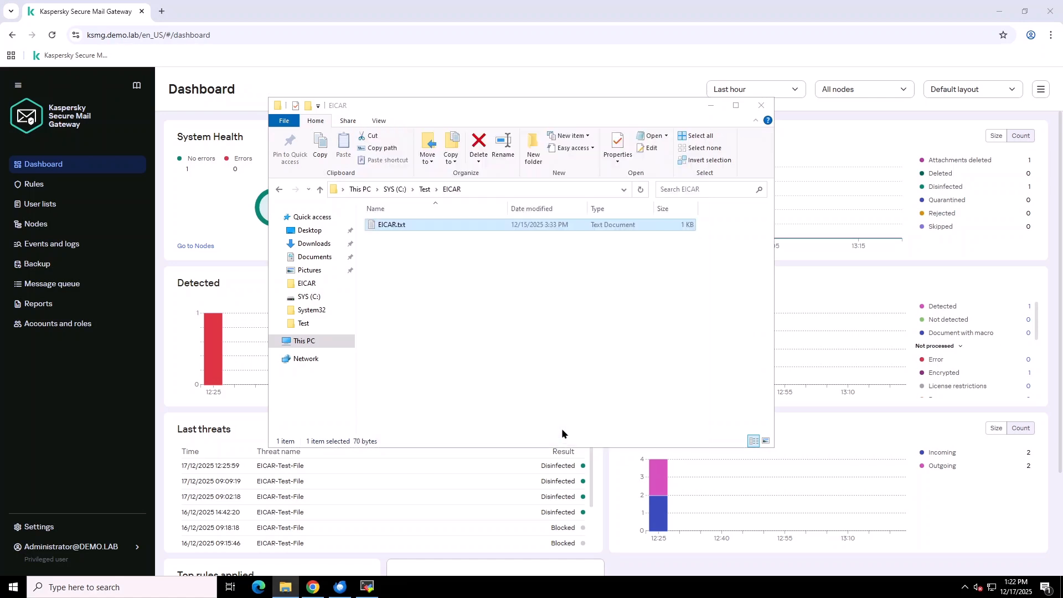
- Delete EICAR.txt, extract it back from EICAR.zip using the password, and minimise File Explorer
{"action": "left_click", "coordinate": [480, 145]}
{"action": "left_click", "coordinate": [412, 227]}
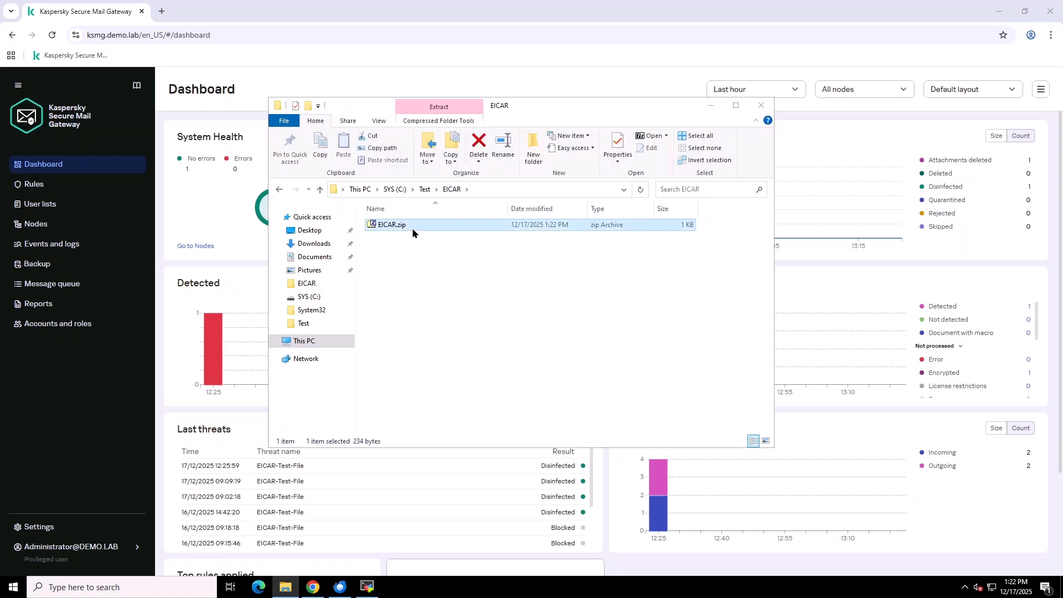
{"action": "right_click", "coordinate": [412, 227]}
{"action": "mouse_move", "coordinate": [445, 275]}
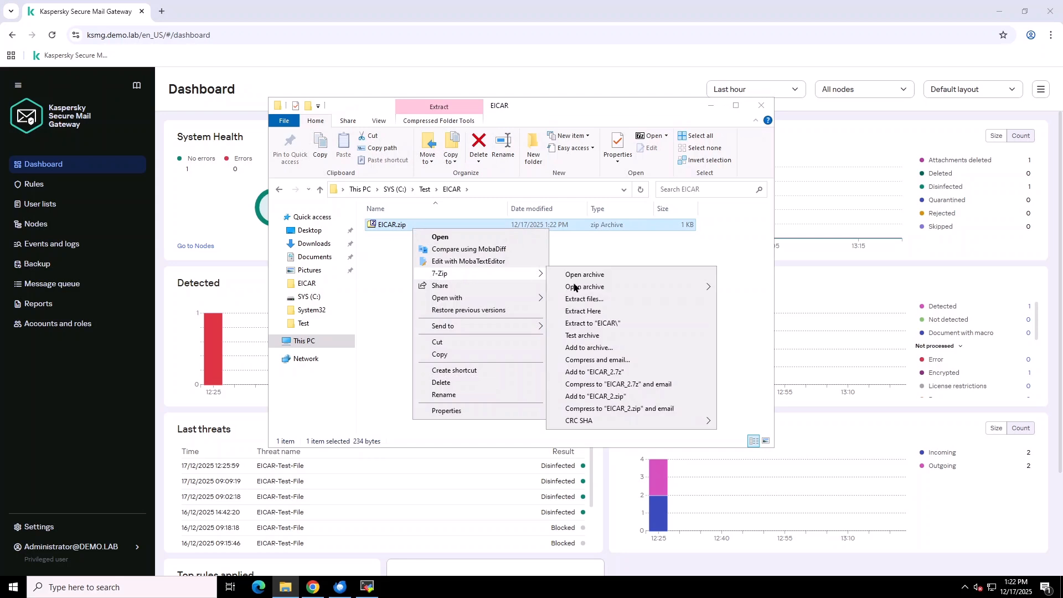
{"action": "left_click", "coordinate": [594, 311]}
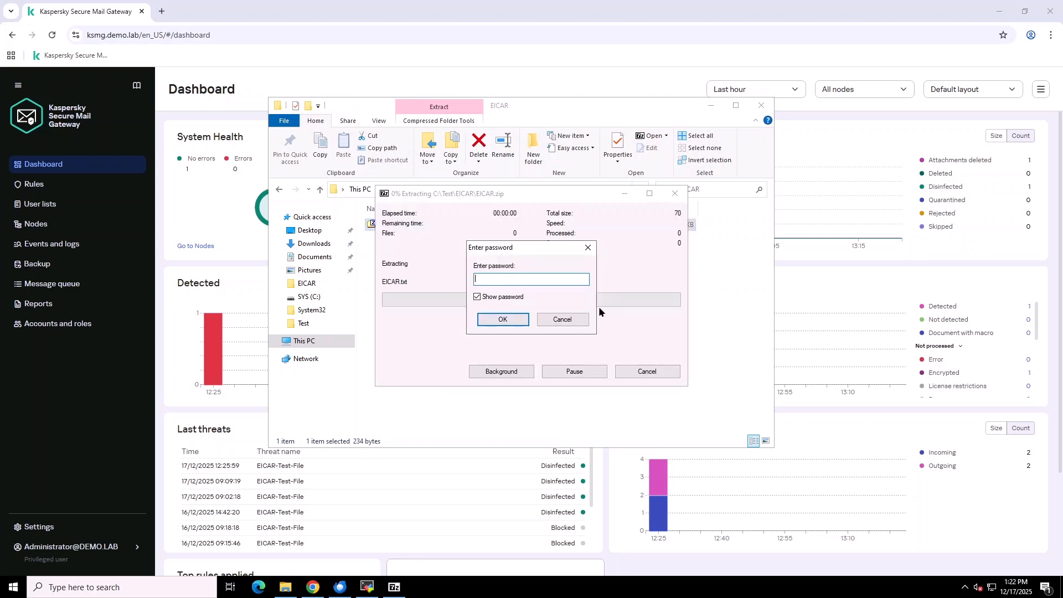
{"action": "type", "text": "123456"}
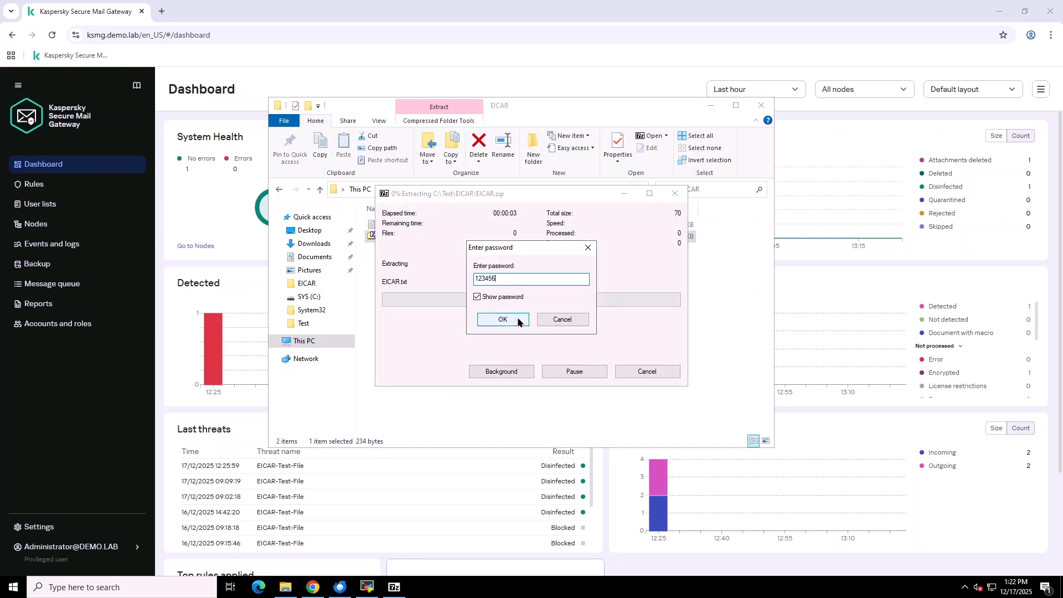
{"action": "left_click", "coordinate": [502, 319]}
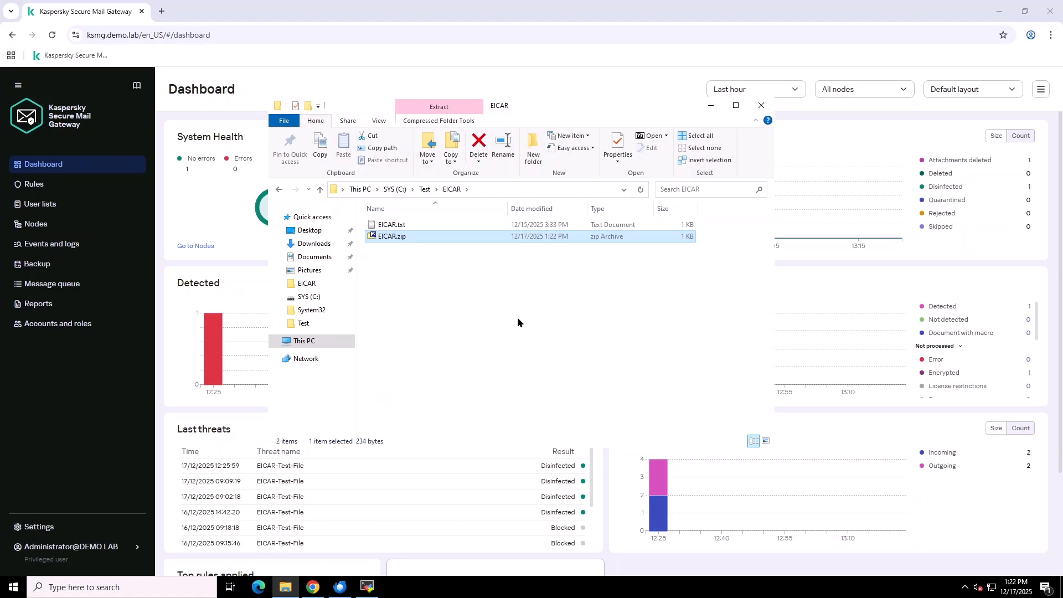
{"action": "left_click", "coordinate": [710, 106]}
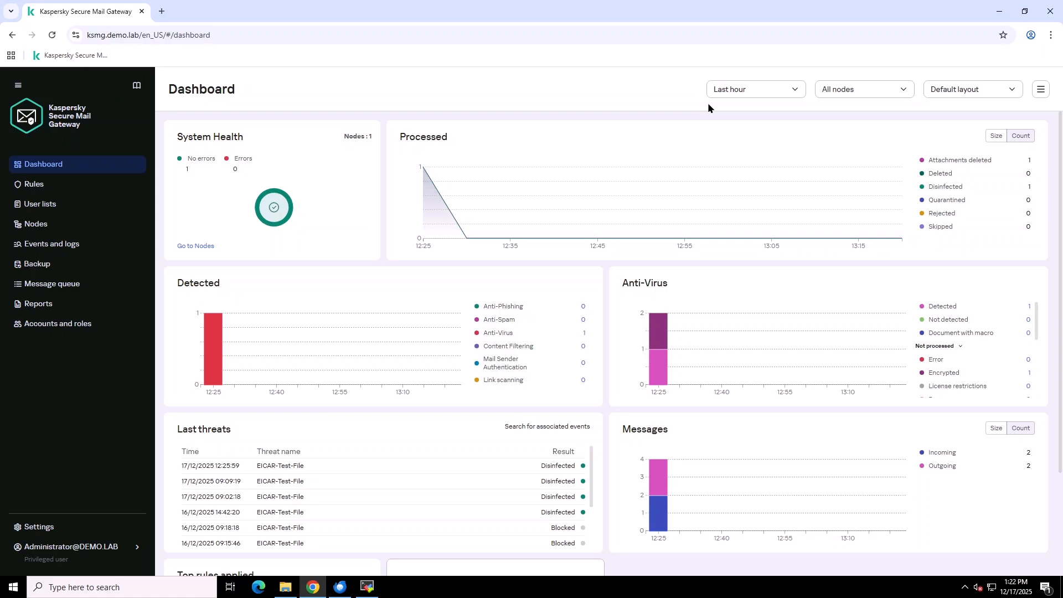
- Switch on 'Advanced scan of encrypted attachments' in Protection > Anti-Virus settings and save
{"action": "left_click", "coordinate": [39, 528]}
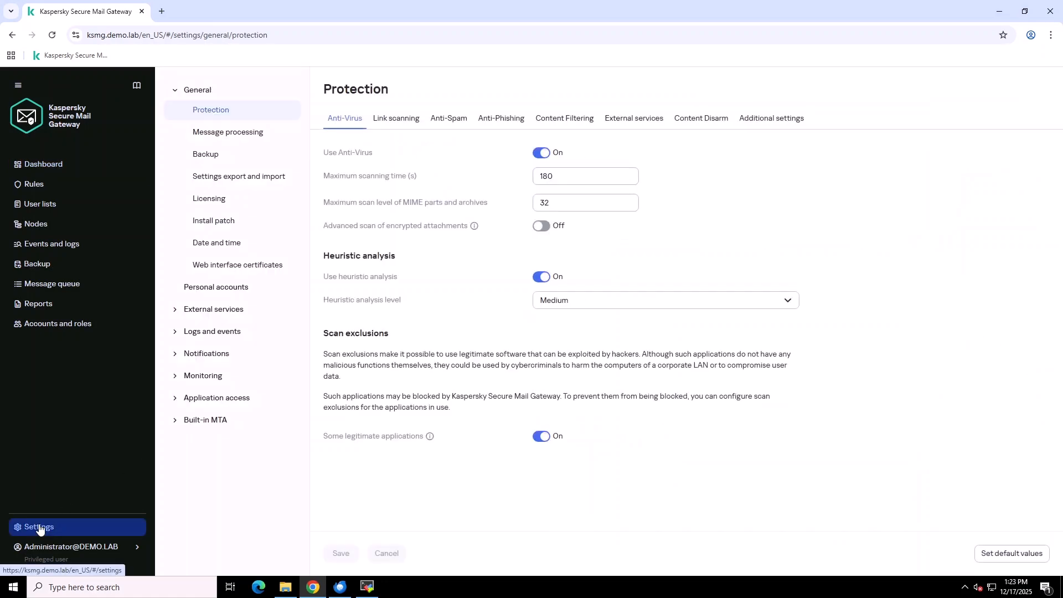
{"action": "left_click", "coordinate": [546, 230]}
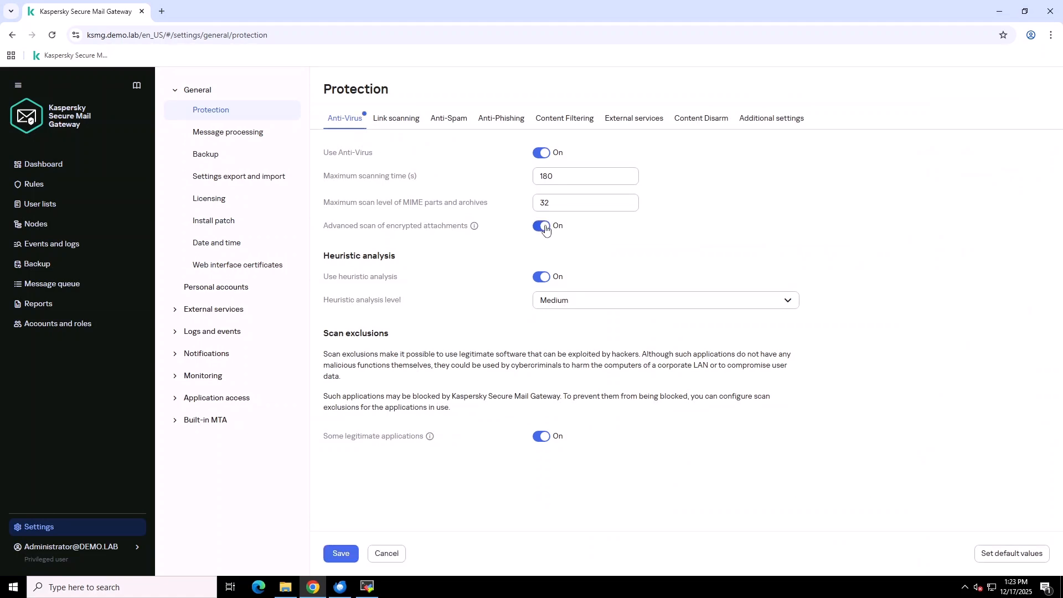
{"action": "left_click", "coordinate": [341, 552]}
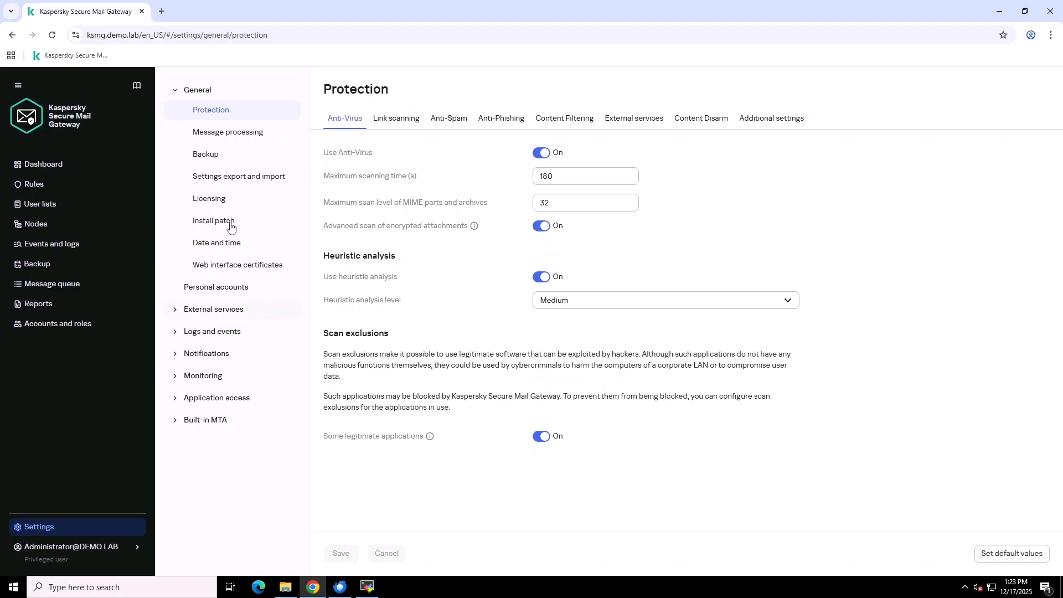
- In Backup > Sending from Backup, switch 'Ask for passwords on rescan' On and save
{"action": "left_click", "coordinate": [211, 160]}
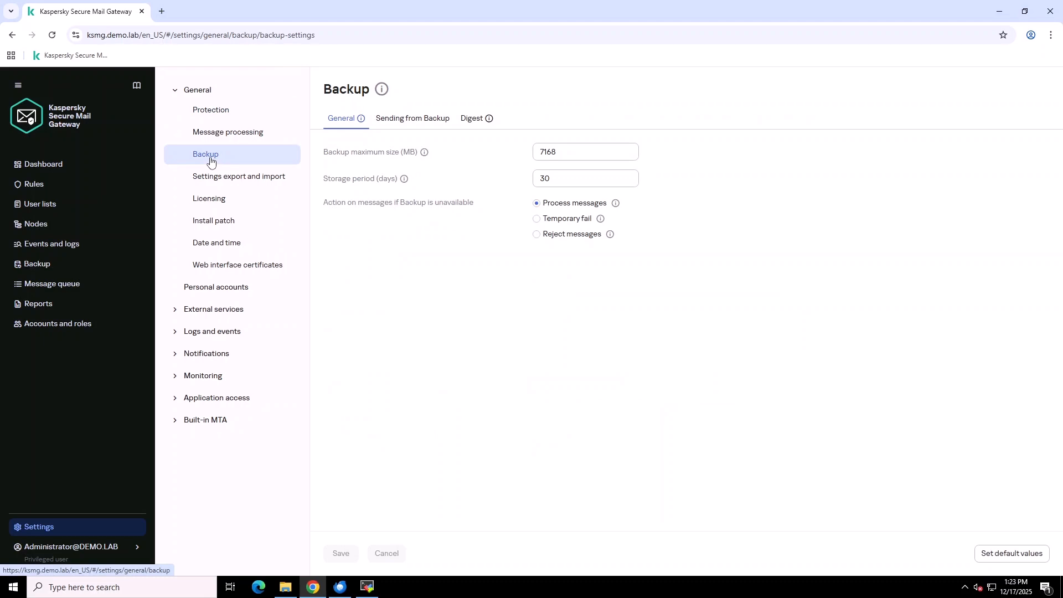
{"action": "left_click", "coordinate": [409, 119]}
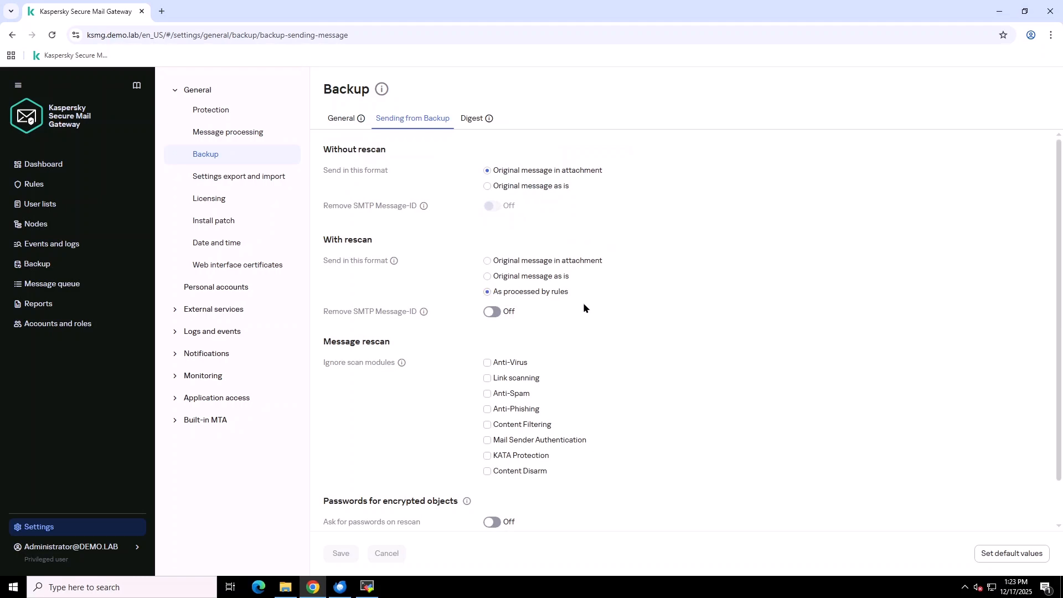
{"action": "scroll", "coordinate": [583, 303], "scroll_direction": "down", "scroll_amount": 1}
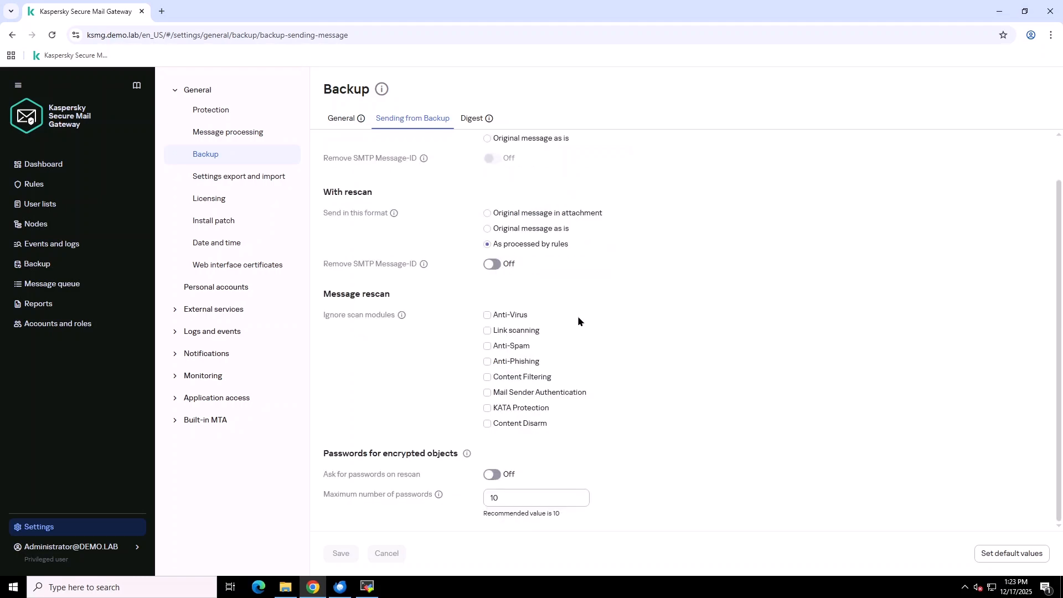
{"action": "left_click", "coordinate": [496, 480]}
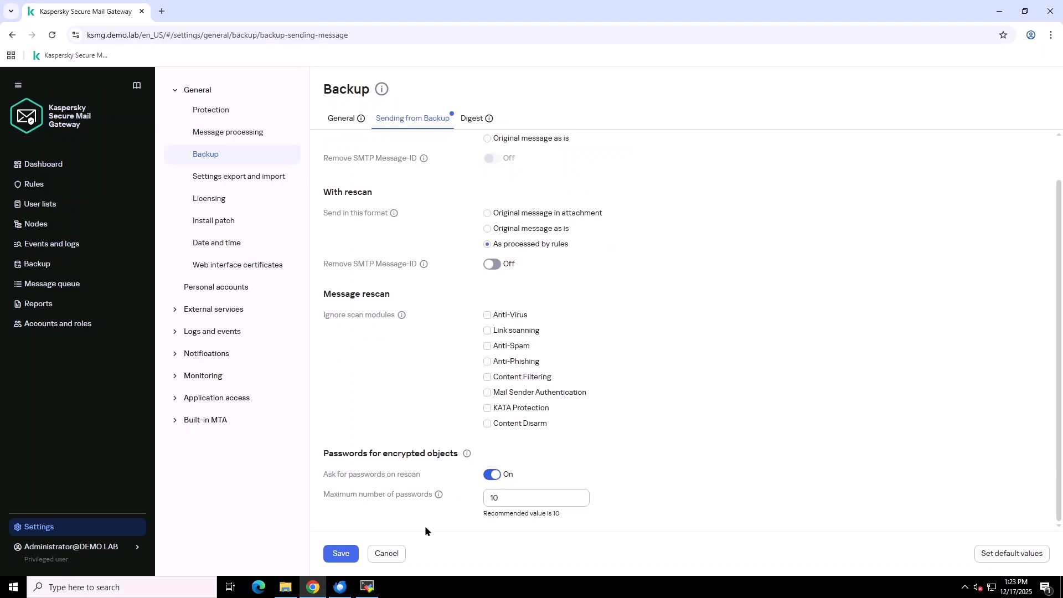
{"action": "left_click", "coordinate": [344, 556]}
- Enable personal Backup sending in 'Rescan and send' mode with password prompts, save, then open Rules
{"action": "left_click", "coordinate": [232, 292]}
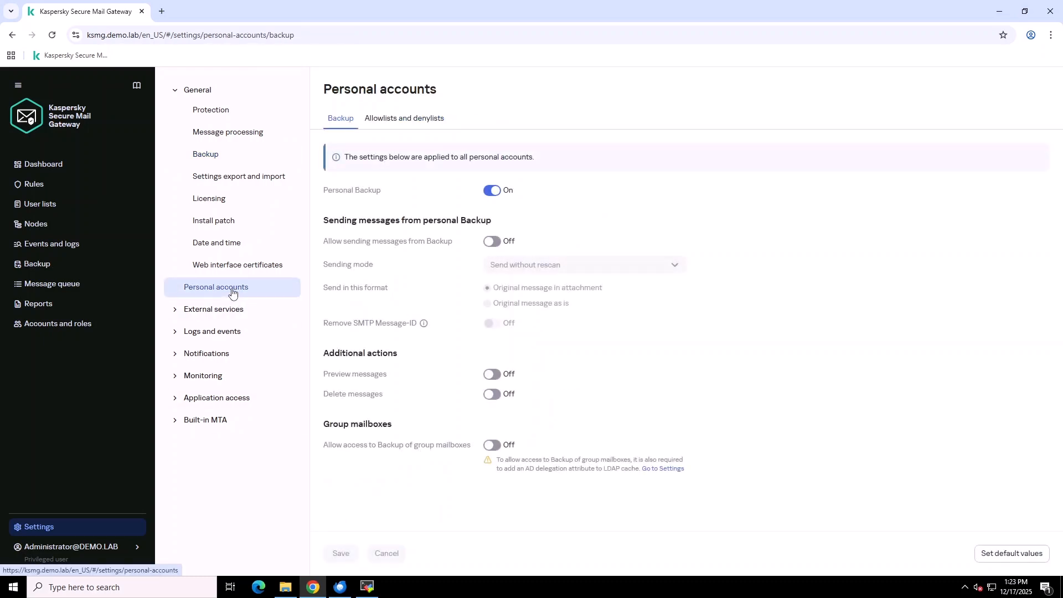
{"action": "left_click", "coordinate": [494, 242]}
{"action": "left_click", "coordinate": [586, 263]}
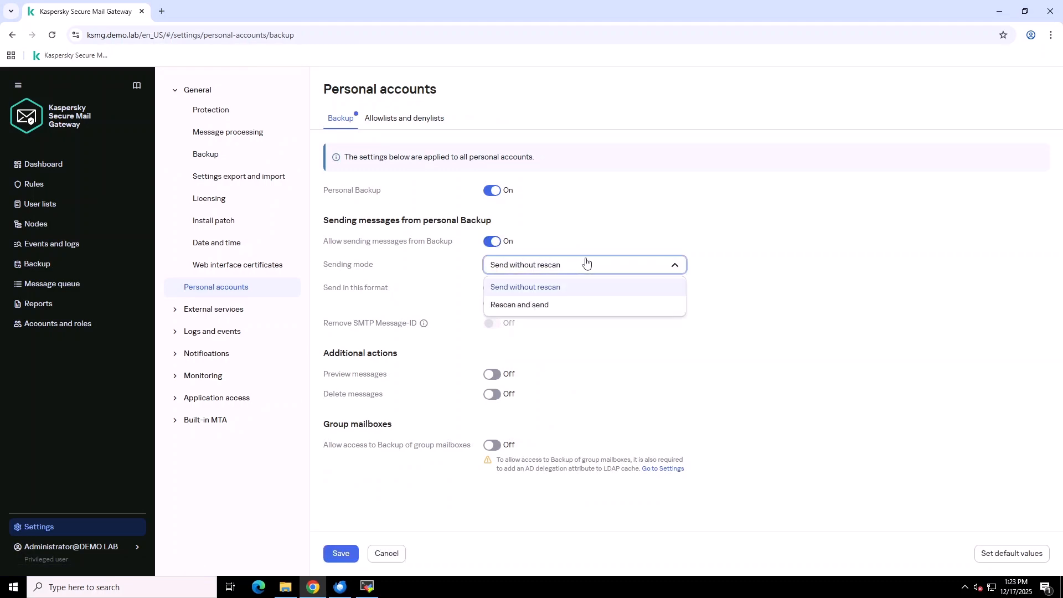
{"action": "left_click", "coordinate": [582, 305]}
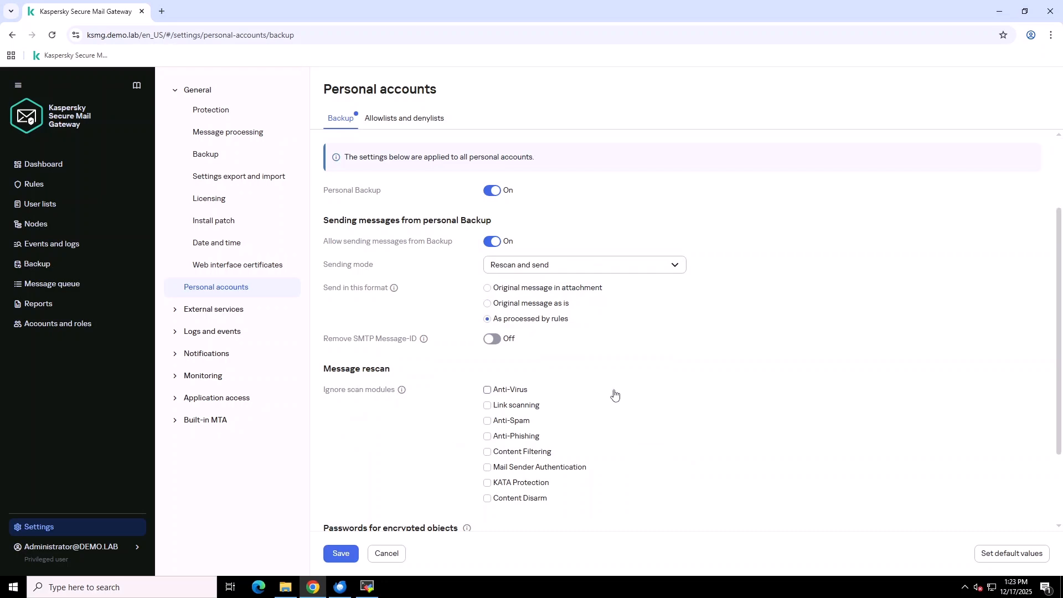
{"action": "scroll", "coordinate": [615, 397], "scroll_direction": "down", "scroll_amount": 2}
{"action": "left_click", "coordinate": [491, 439]}
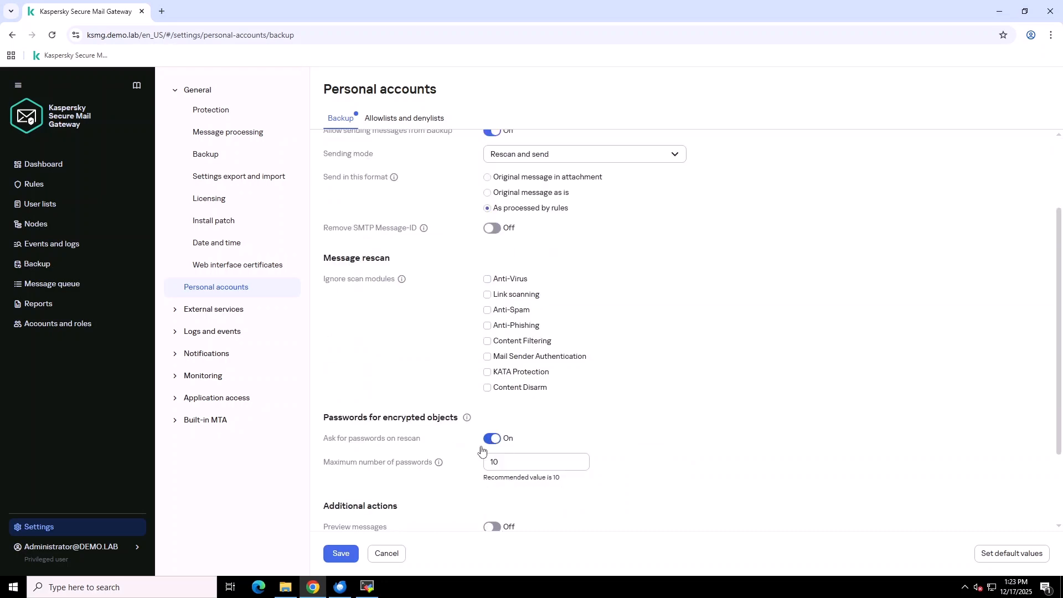
{"action": "left_click", "coordinate": [344, 554]}
{"action": "left_click", "coordinate": [35, 185]}
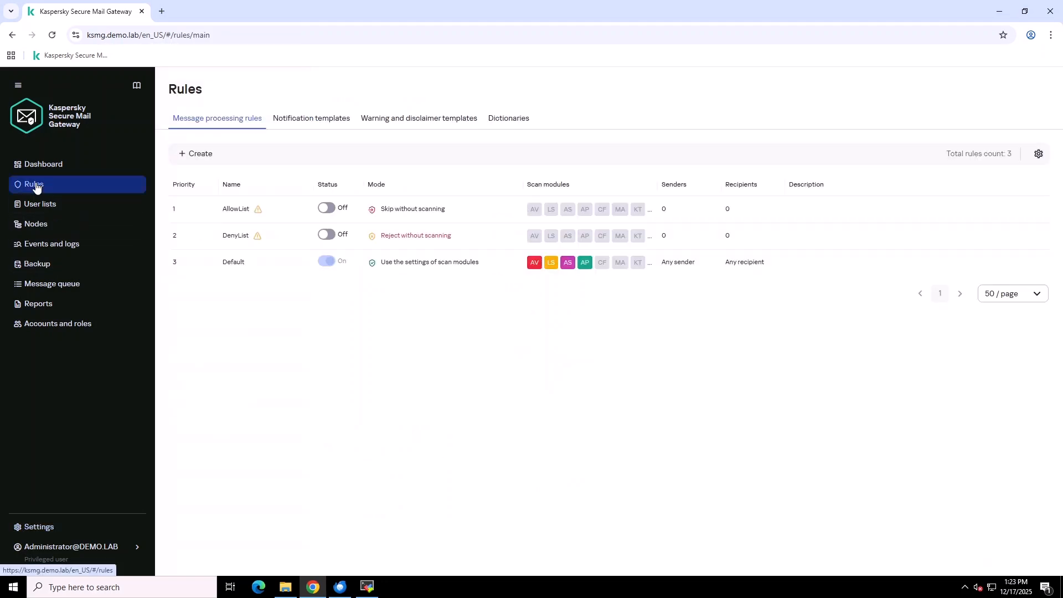
- Create and save an 'Encrypted archive' template at the beginning with the pasted disclaimer text
{"action": "left_click", "coordinate": [415, 122]}
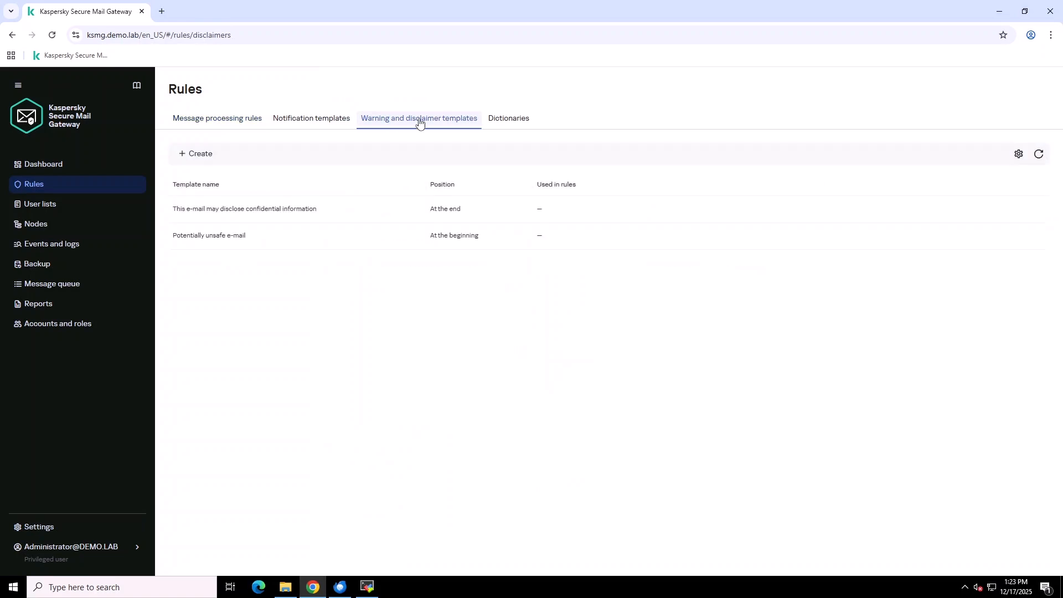
{"action": "left_click", "coordinate": [207, 157]}
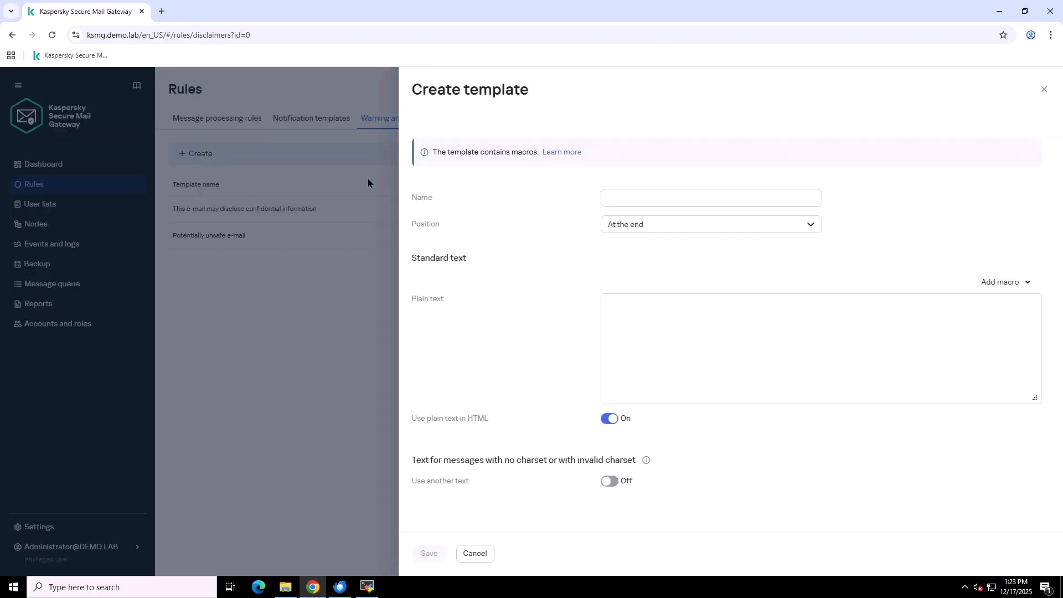
{"action": "left_click", "coordinate": [676, 200]}
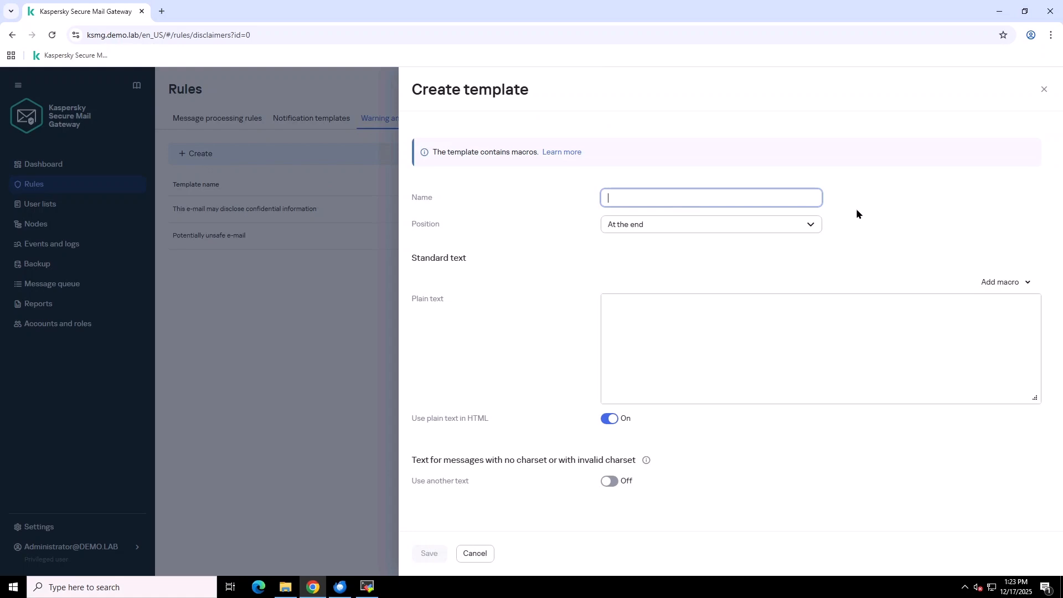
{"action": "type", "text": "Enc"}
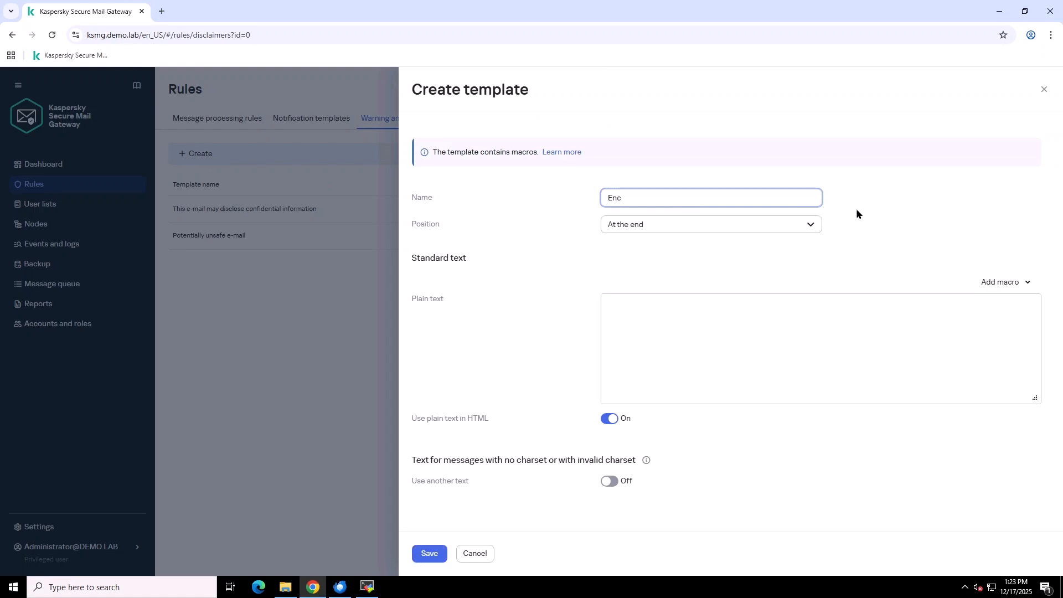
{"action": "type", "text": "rypted archive"}
{"action": "left_click", "coordinate": [812, 226]}
{"action": "left_click", "coordinate": [665, 248]}
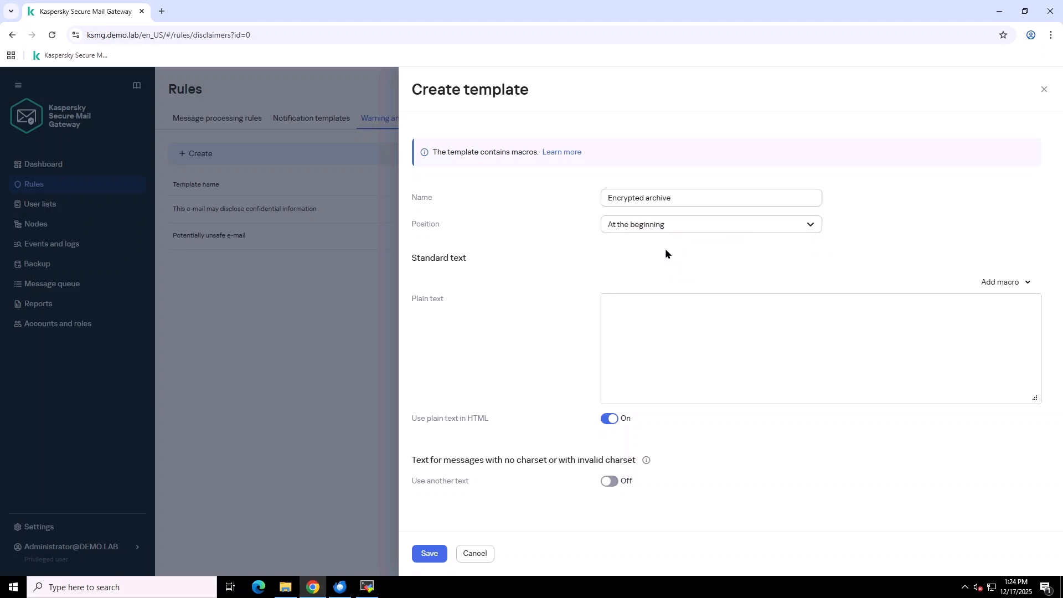
{"action": "right_click", "coordinate": [643, 307]}
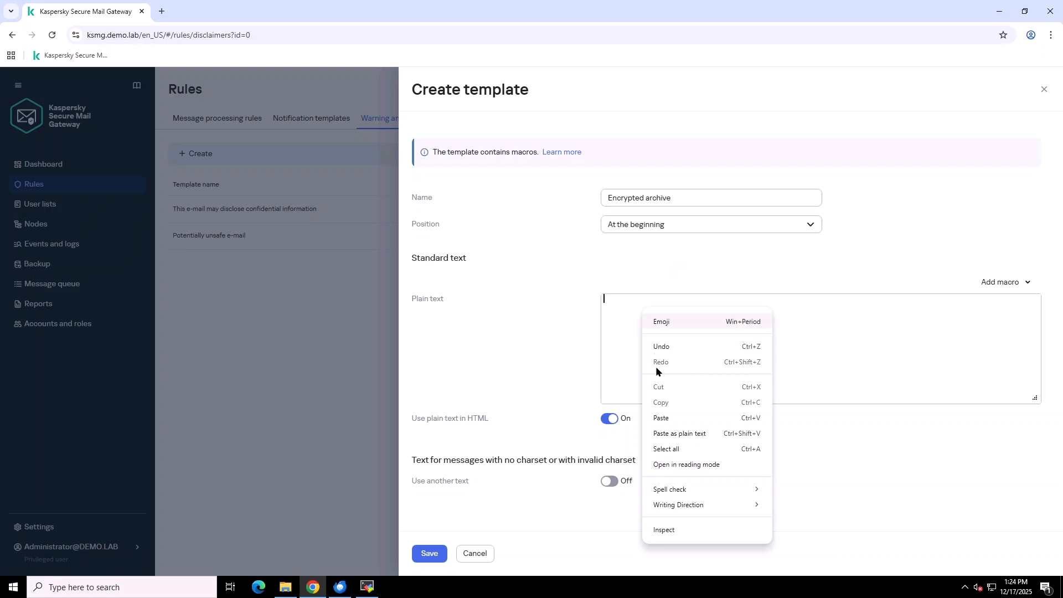
{"action": "left_click", "coordinate": [662, 416]}
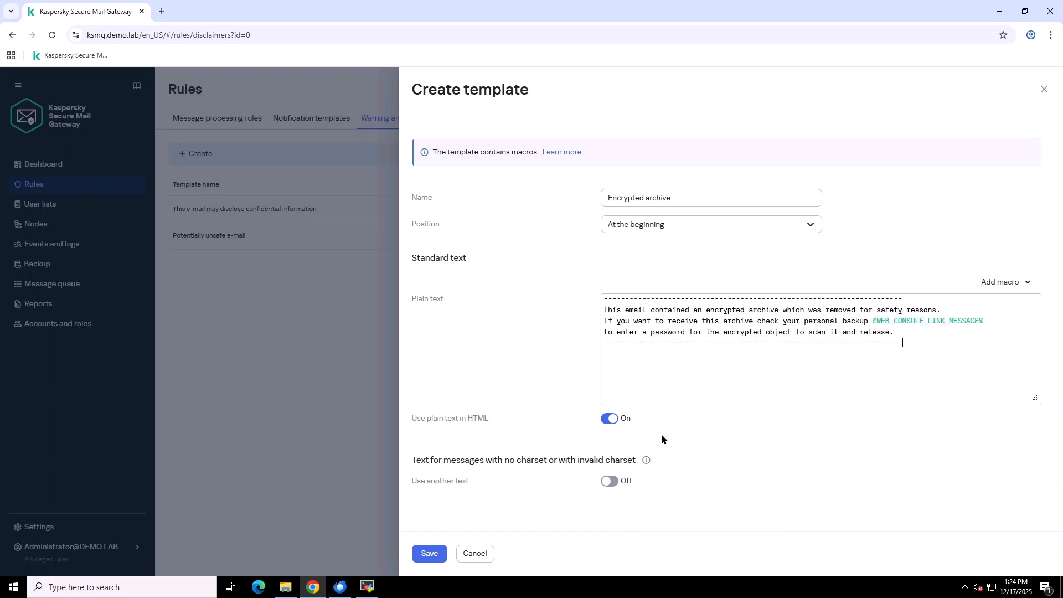
{"action": "left_click", "coordinate": [431, 553]}
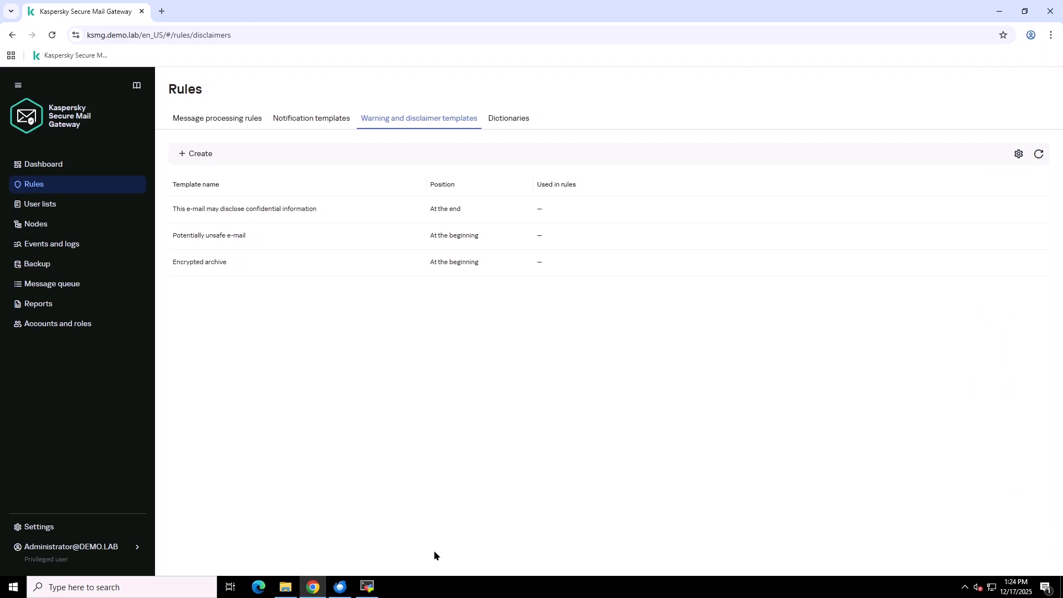
- In the Default rule's Anti-Virus encrypted-object settings, turn on the 'Encrypted archive' warning and save
{"action": "left_click", "coordinate": [242, 123]}
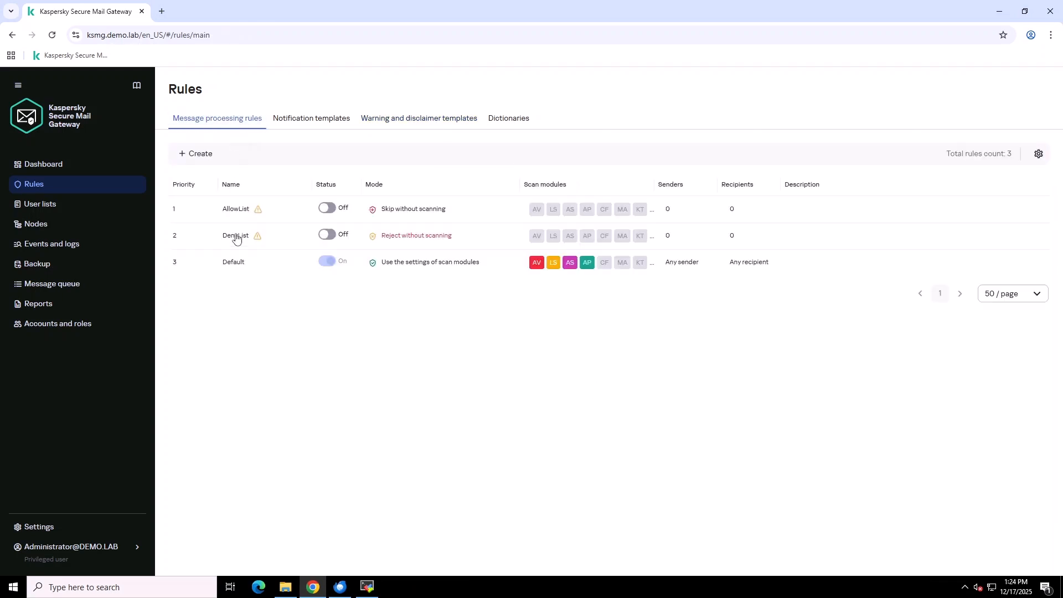
{"action": "left_click", "coordinate": [235, 268]}
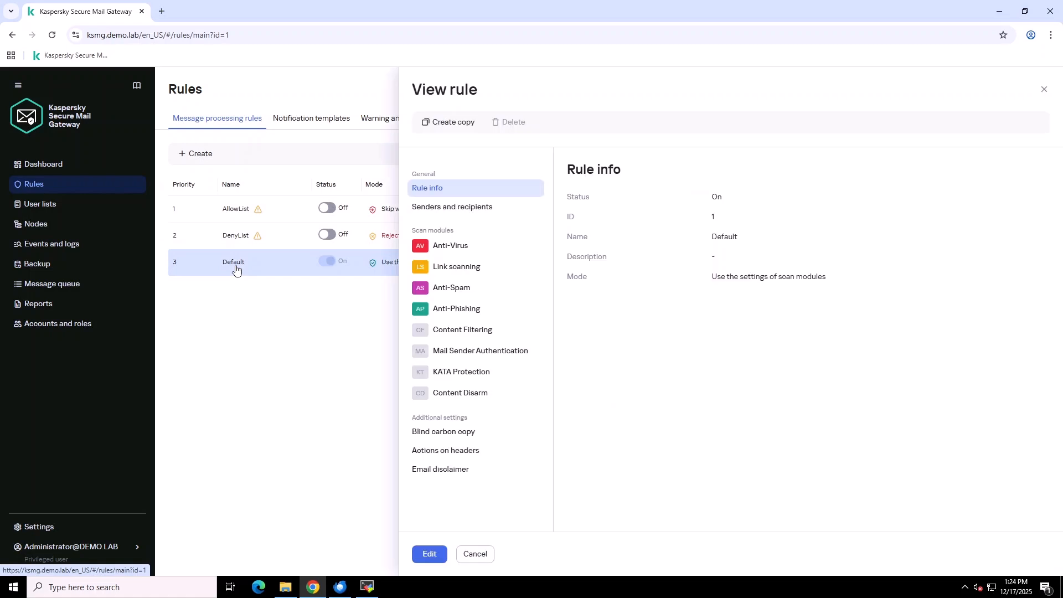
{"action": "left_click", "coordinate": [474, 247]}
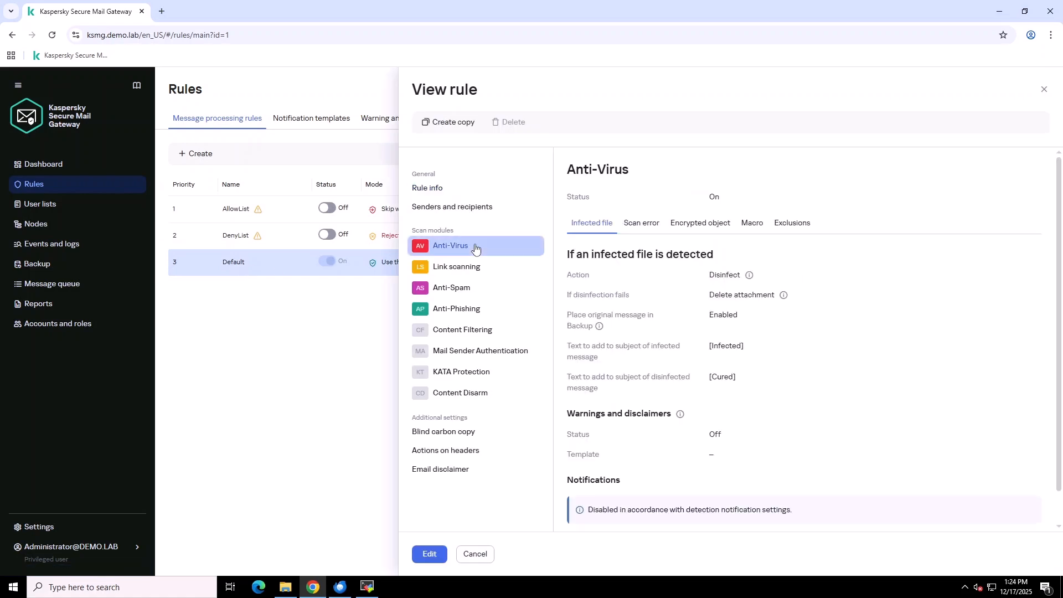
{"action": "left_click", "coordinate": [430, 554]}
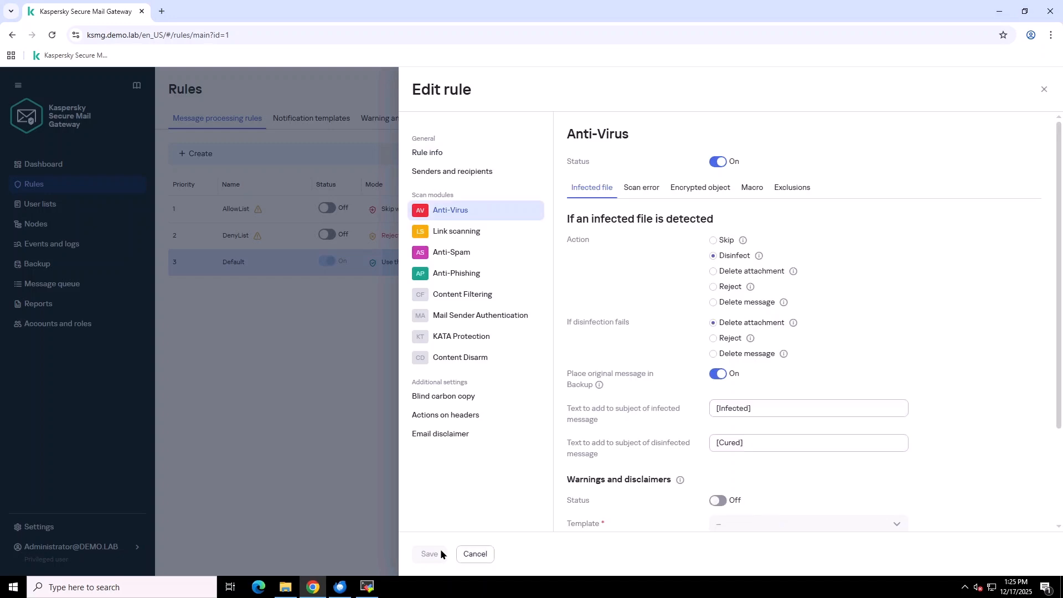
{"action": "left_click", "coordinate": [720, 189]}
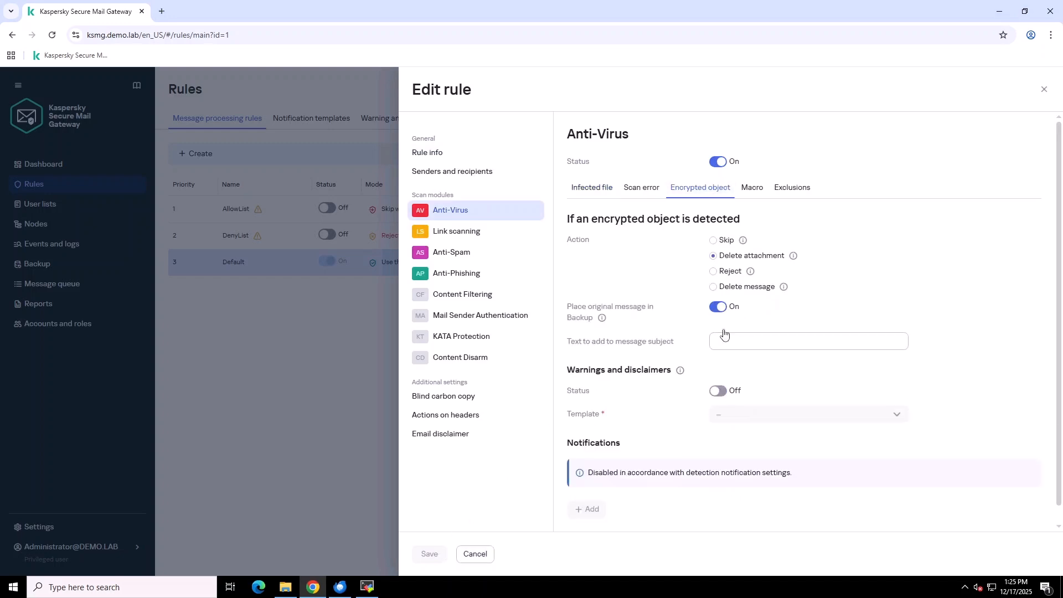
{"action": "left_click", "coordinate": [720, 392]}
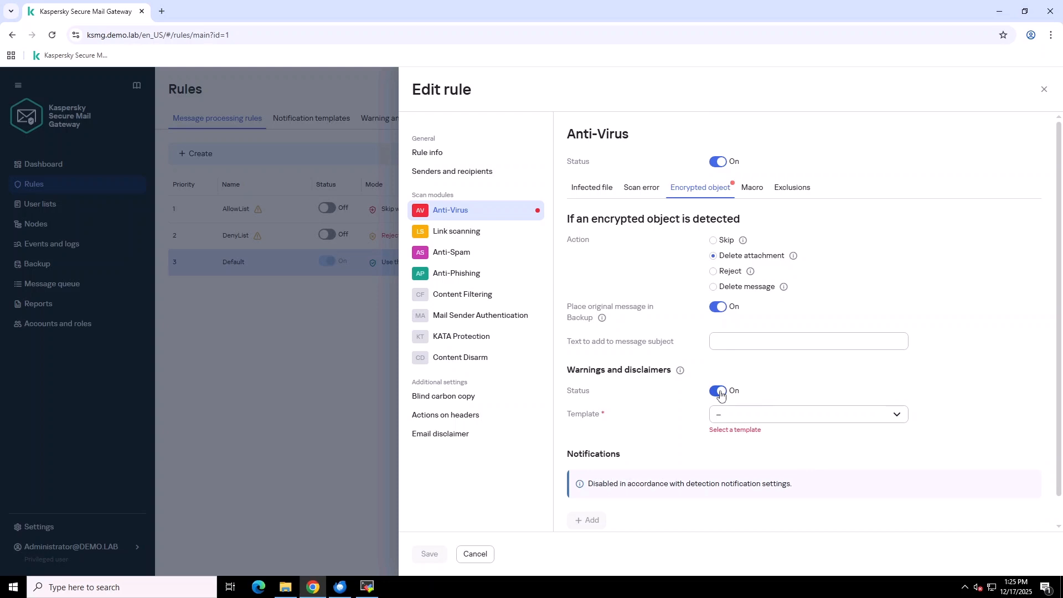
{"action": "left_click", "coordinate": [790, 415]}
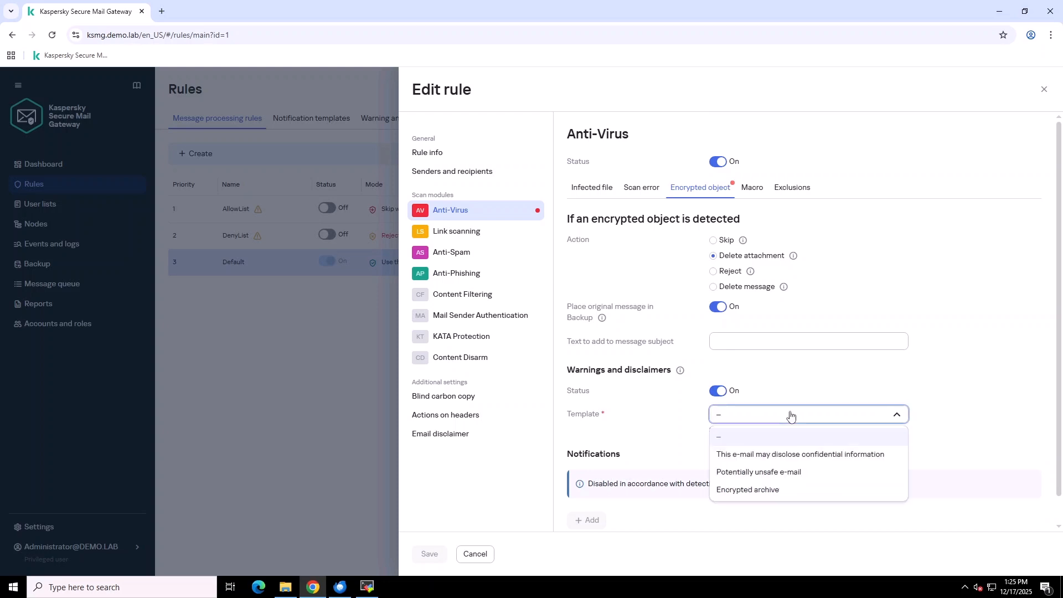
{"action": "left_click", "coordinate": [784, 491]}
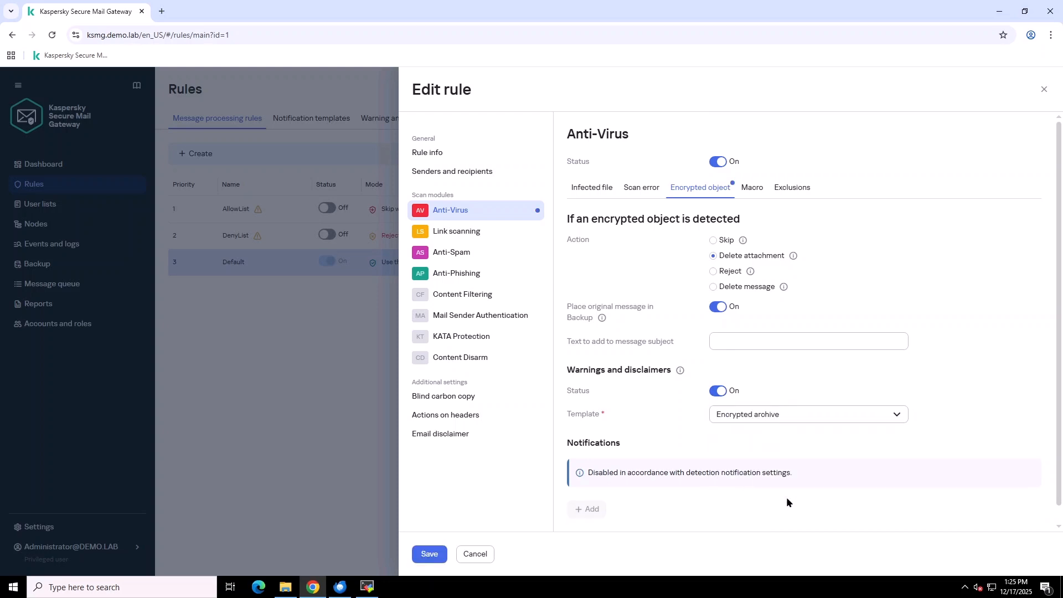
{"action": "left_click", "coordinate": [435, 549]}
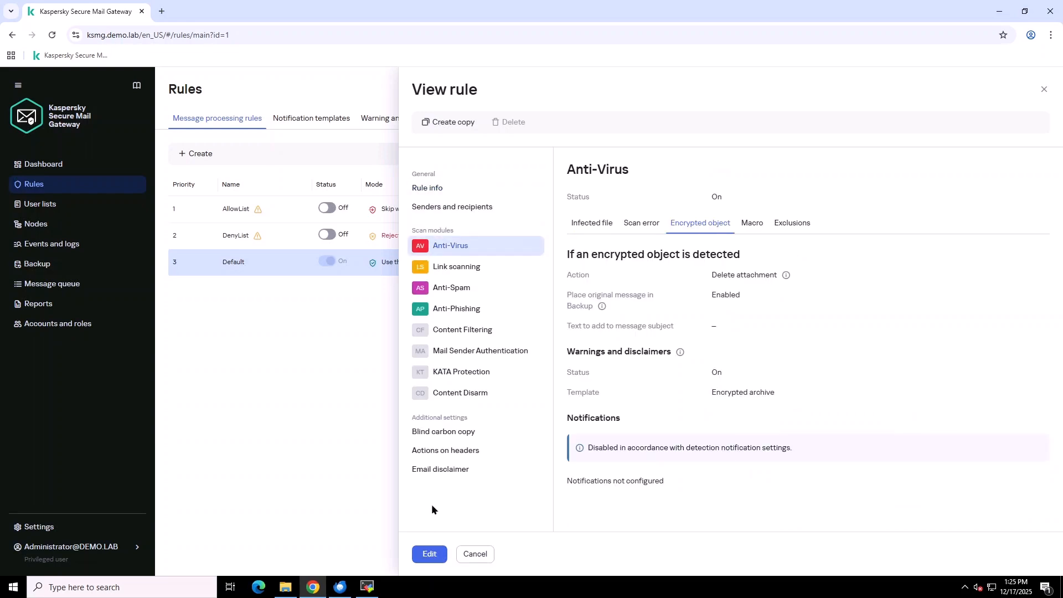
{"action": "left_click", "coordinate": [332, 430]}
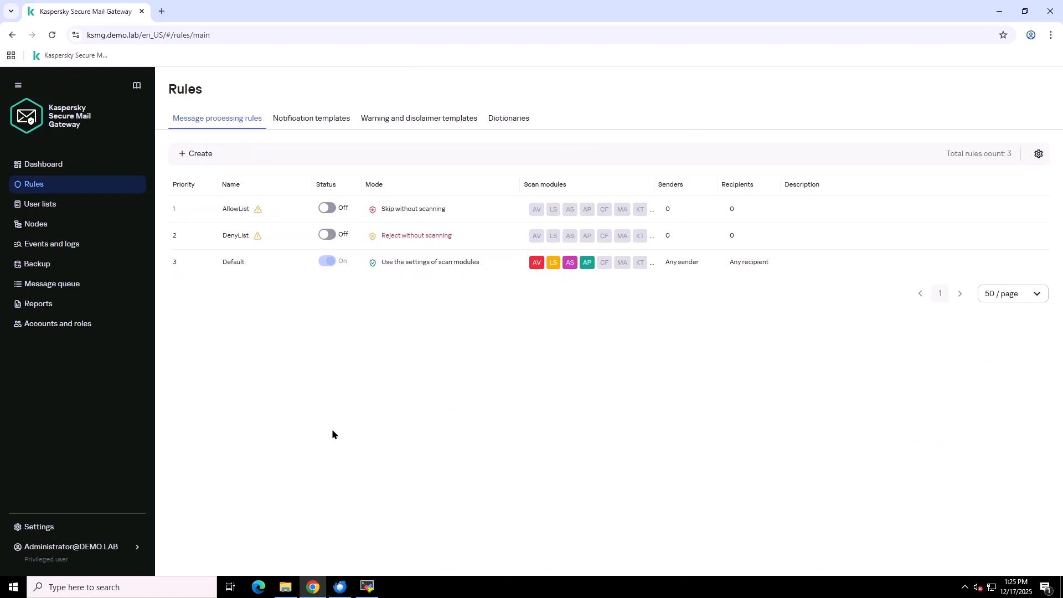
- Launch SwithMail from the C:\Test folder
{"action": "left_click", "coordinate": [284, 586]}
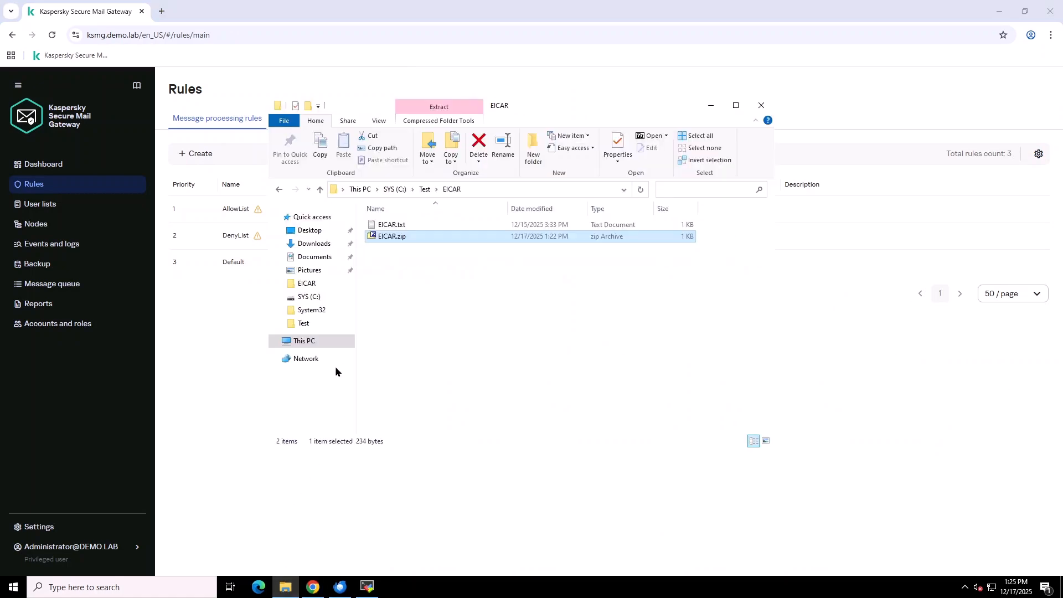
{"action": "left_click", "coordinate": [320, 190]}
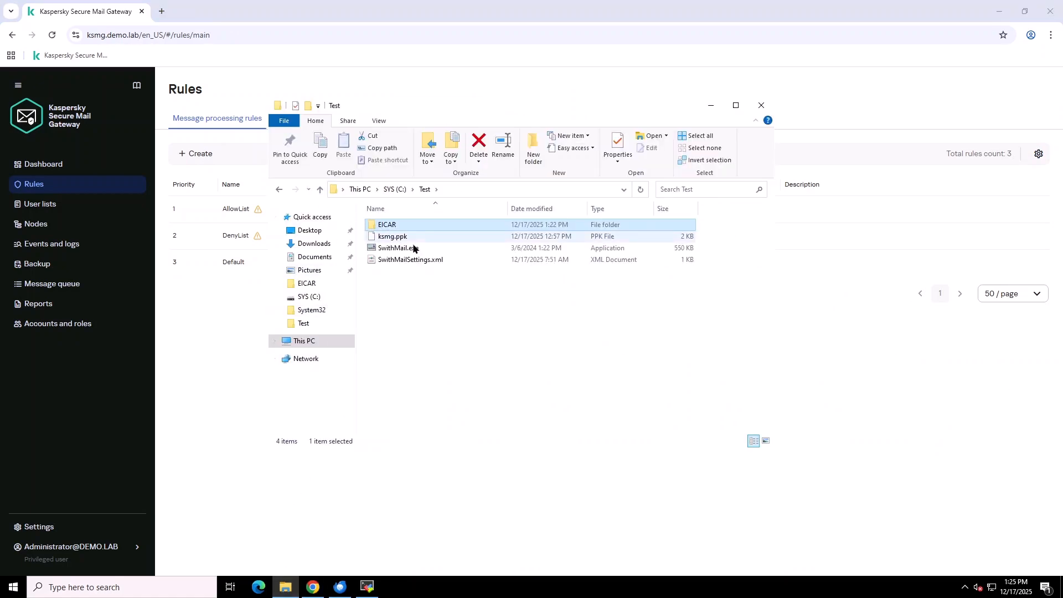
{"action": "double_click", "coordinate": [413, 248]}
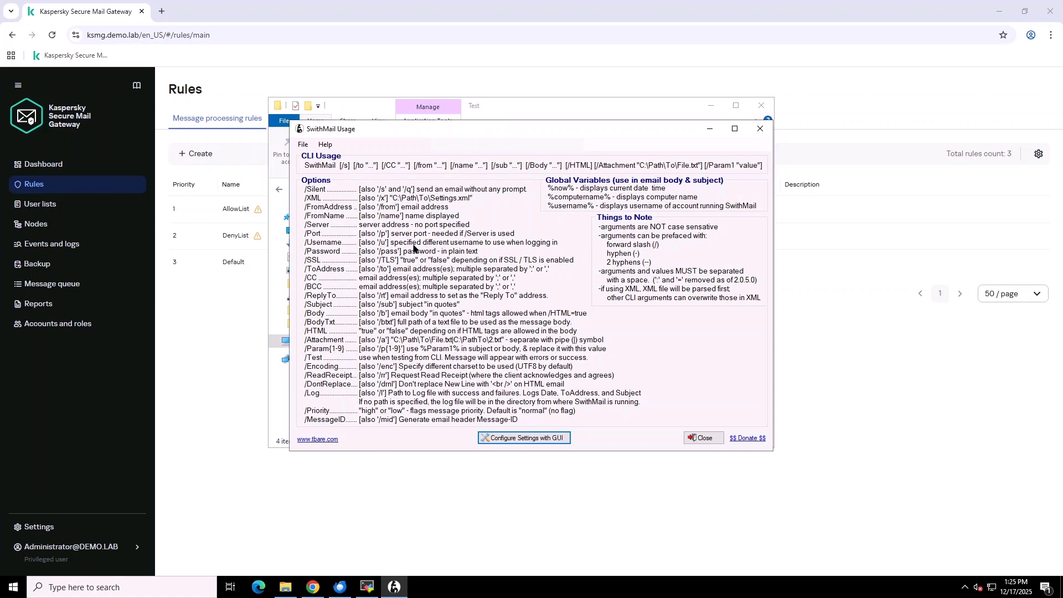
- Load the saved SwithMail settings and attach C:\Test\EICAR\EICAR.zip
{"action": "left_click", "coordinate": [524, 438]}
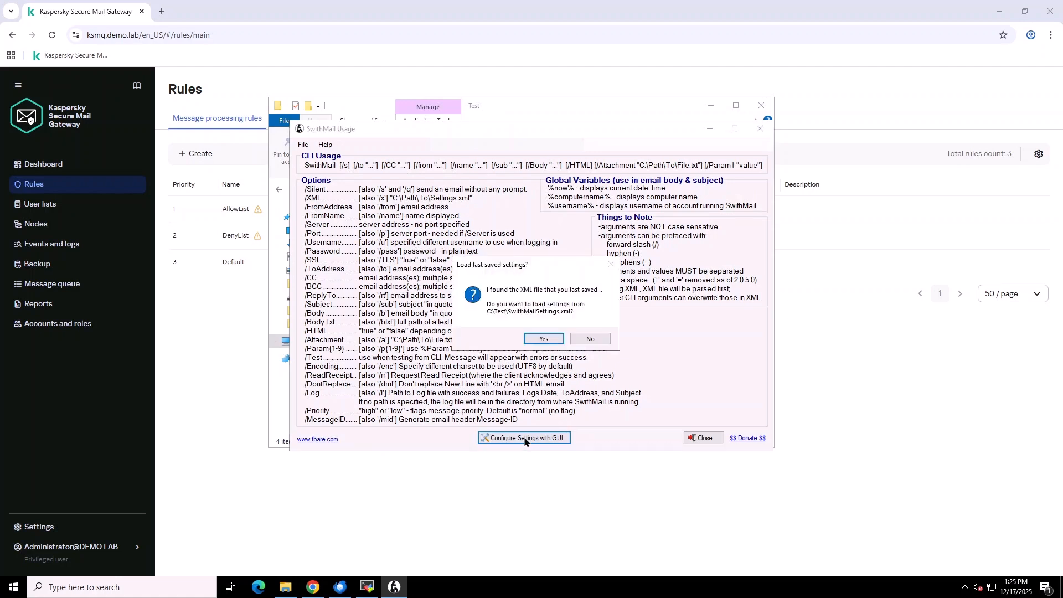
{"action": "left_click", "coordinate": [543, 340]}
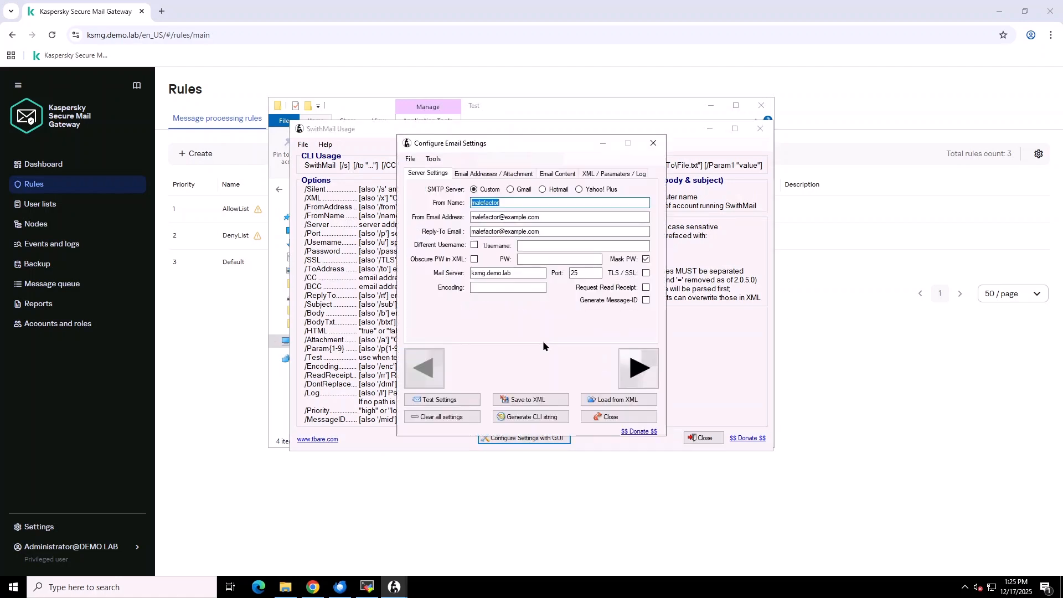
{"action": "left_click", "coordinate": [527, 174]}
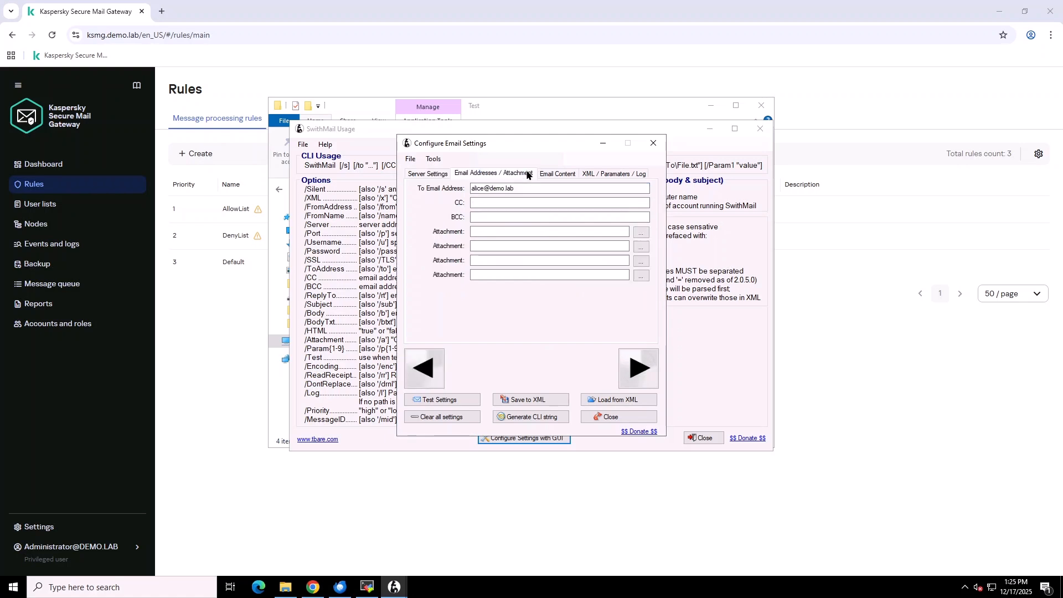
{"action": "left_click", "coordinate": [647, 235]}
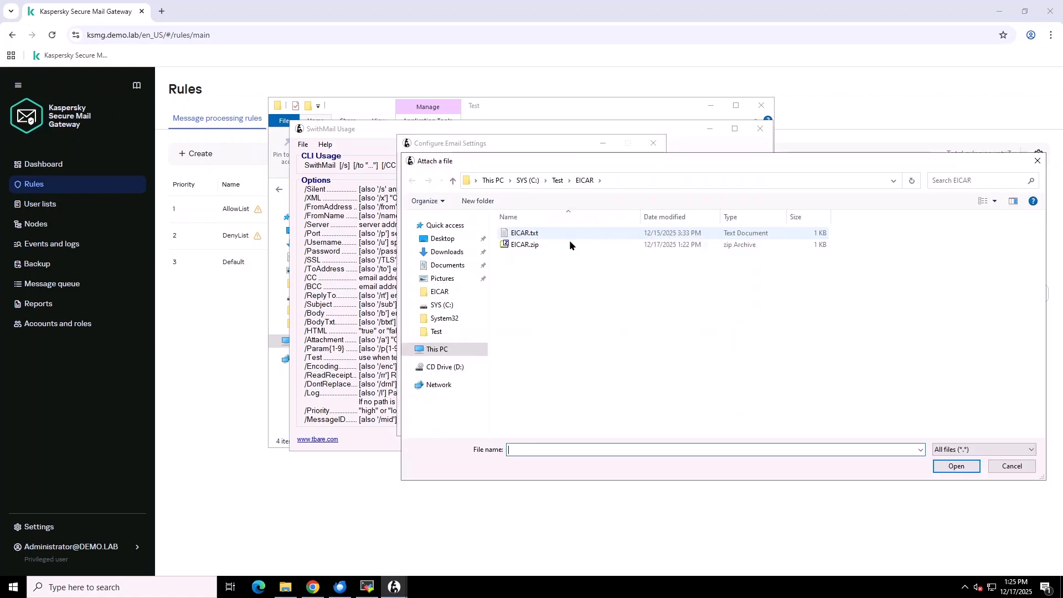
{"action": "double_click", "coordinate": [536, 246]}
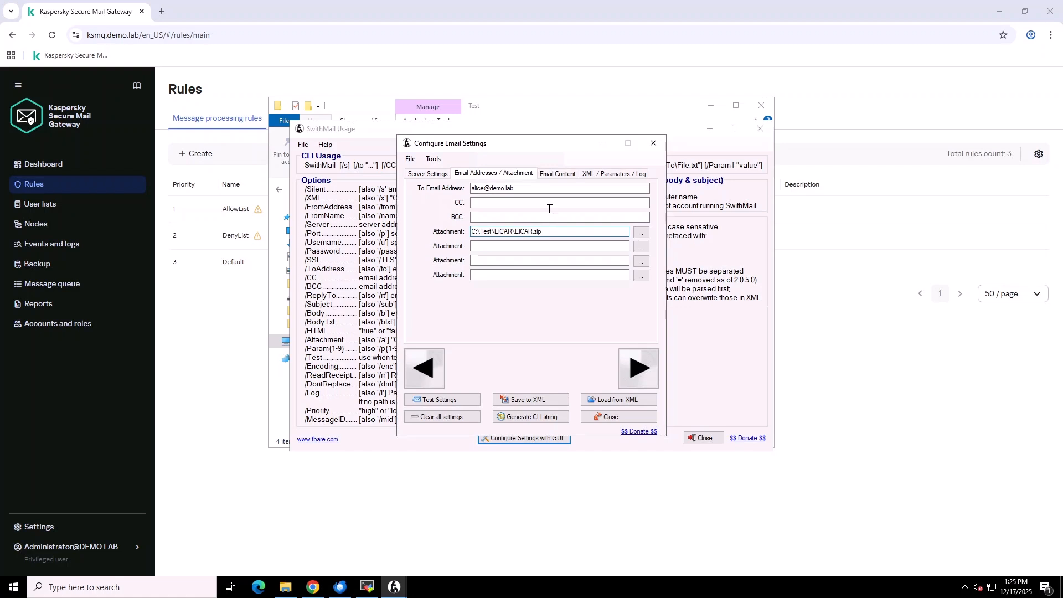
- Send the 'test encrypted archive' test email without saving the settings
{"action": "left_click", "coordinate": [554, 175]}
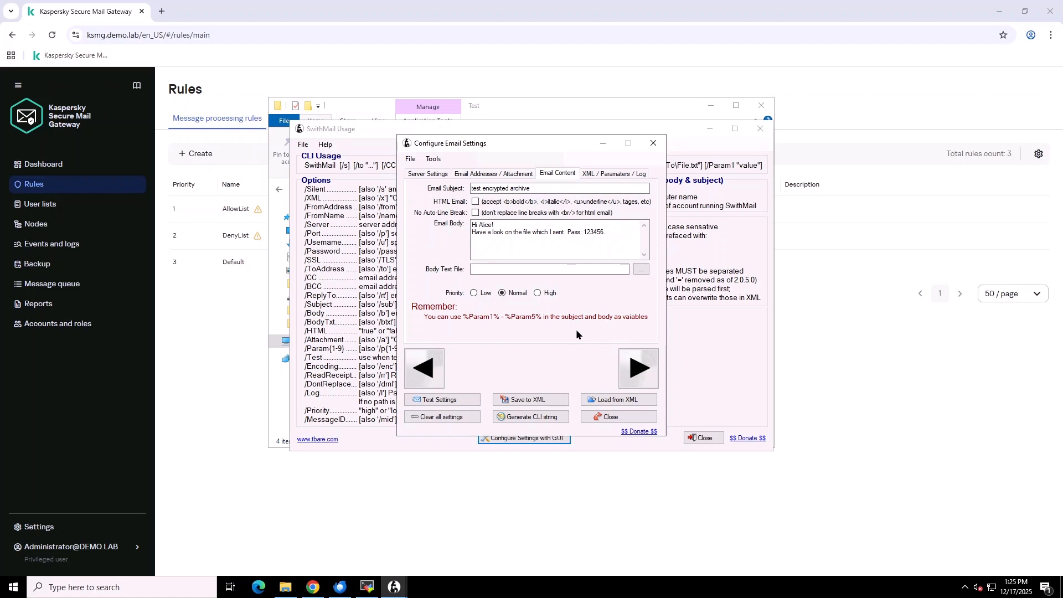
{"action": "left_click", "coordinate": [444, 400]}
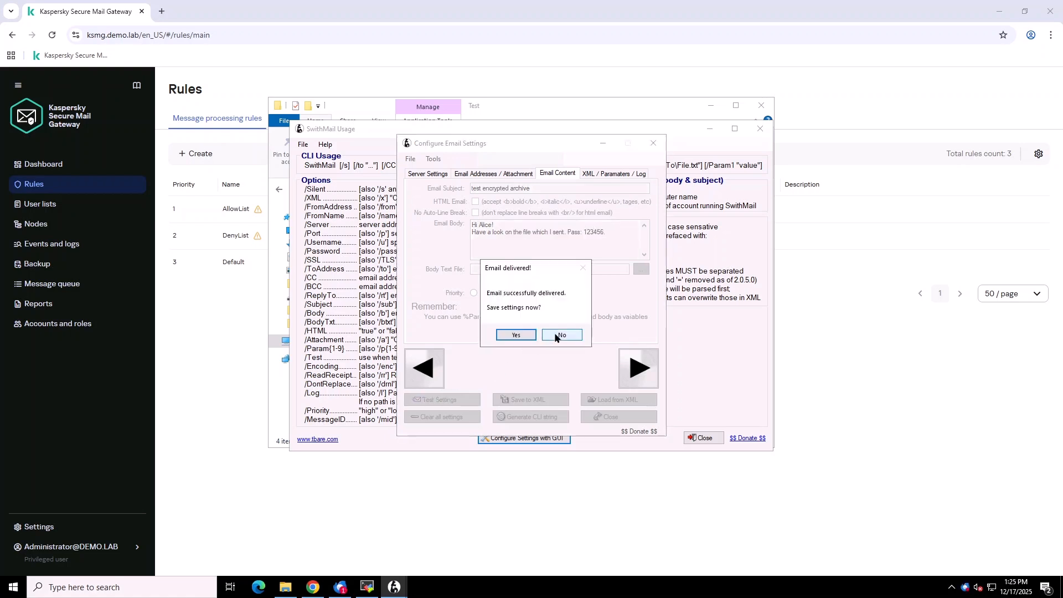
{"action": "left_click", "coordinate": [556, 336]}
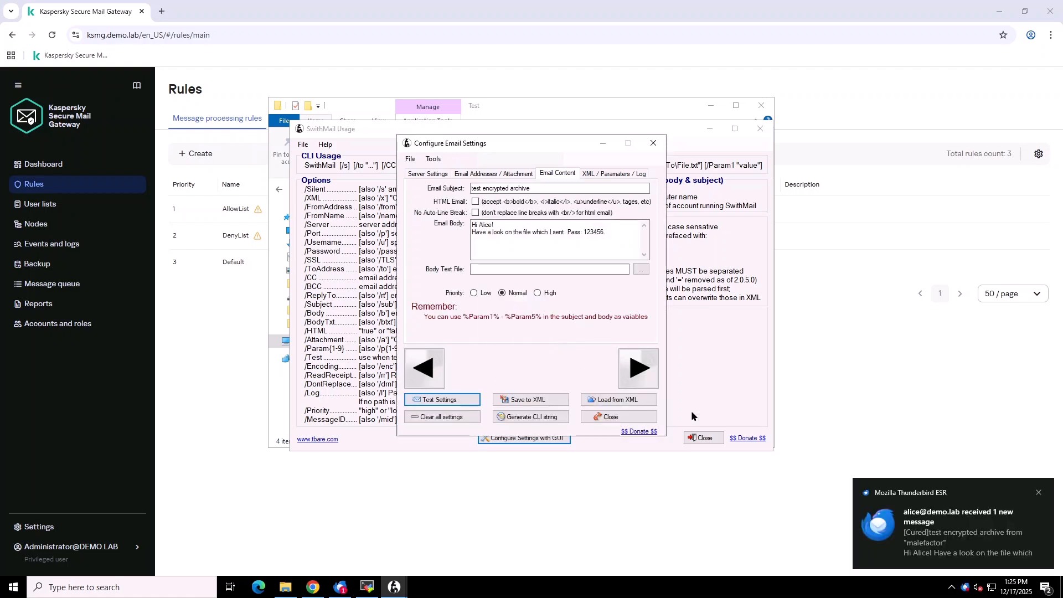
- Open the new message's 22-byte EICAR.zip in 7-Zip, confirm it's empty, and minimise Thunderbird
{"action": "left_click", "coordinate": [939, 545]}
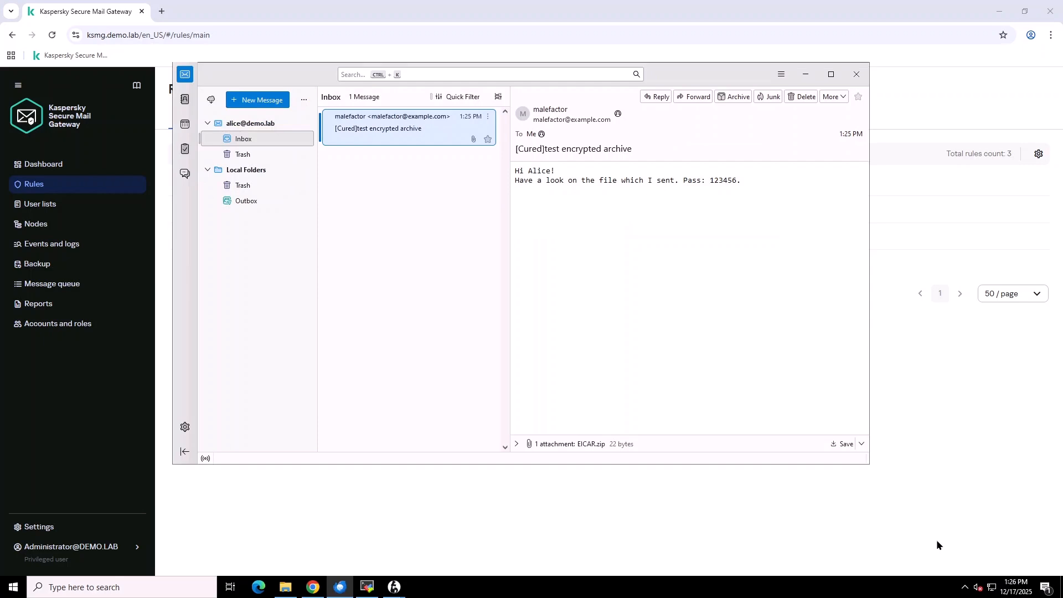
{"action": "left_click", "coordinate": [514, 443]}
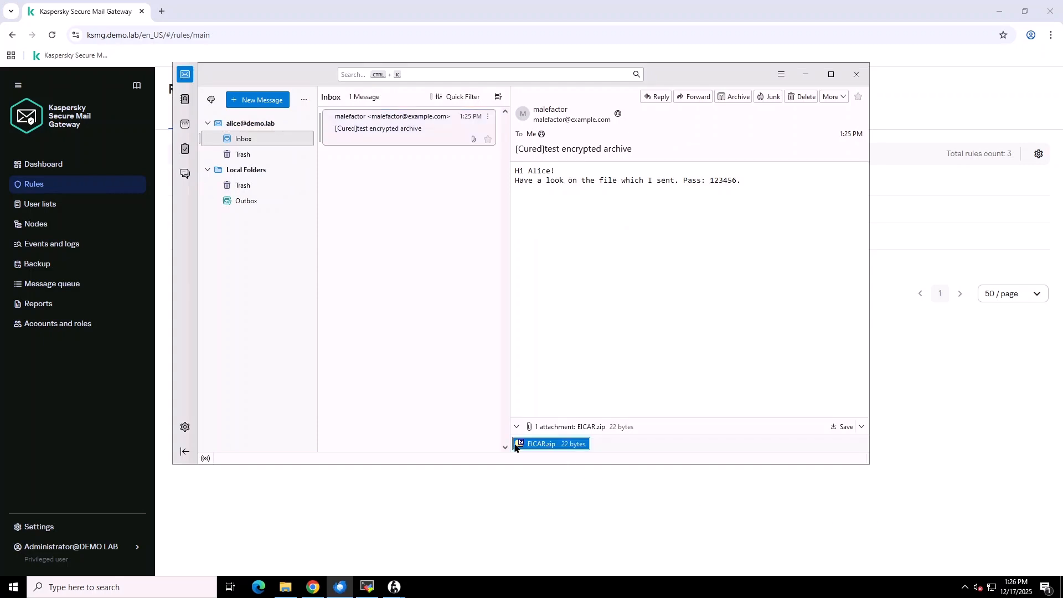
{"action": "double_click", "coordinate": [537, 446]}
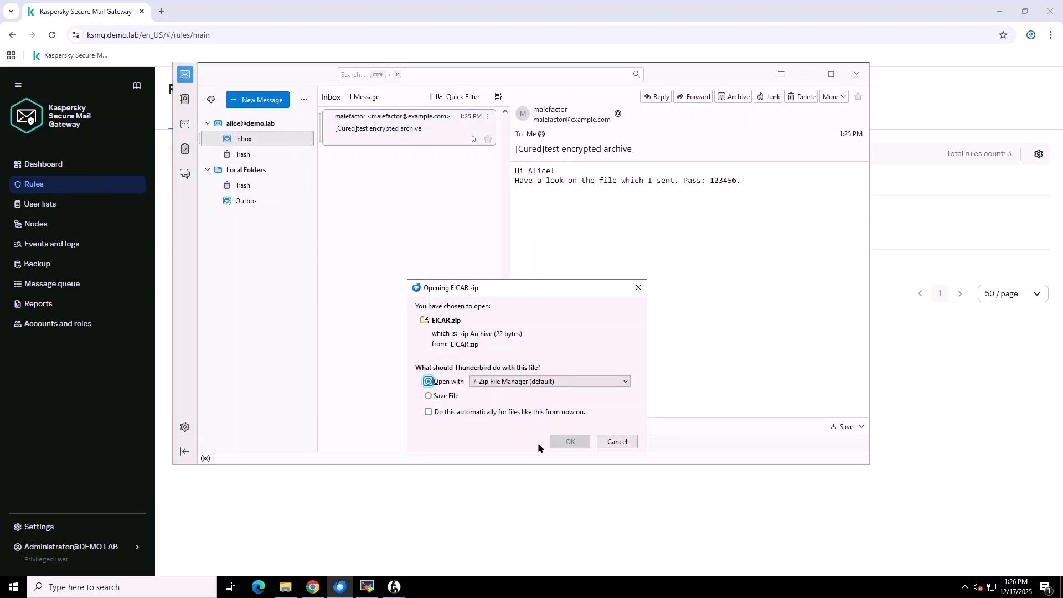
{"action": "left_click", "coordinate": [570, 442]}
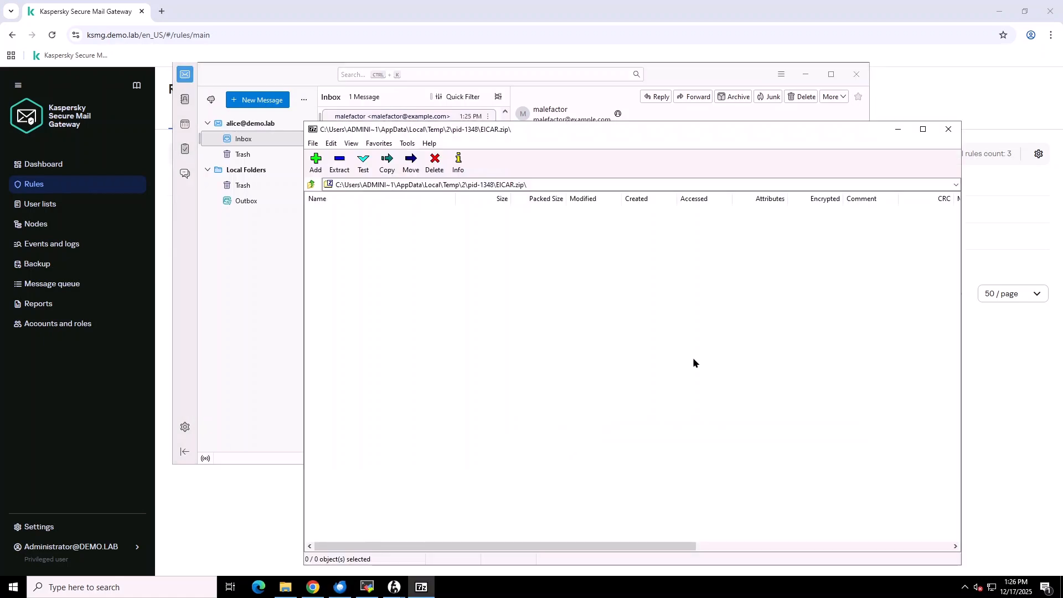
{"action": "left_click", "coordinate": [947, 129]}
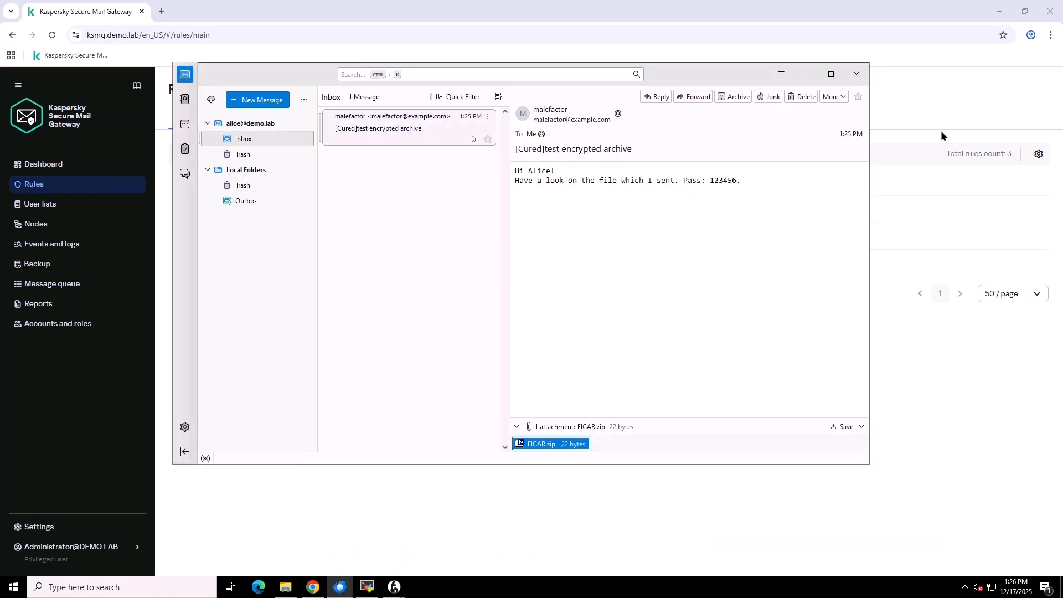
{"action": "left_click", "coordinate": [806, 74]}
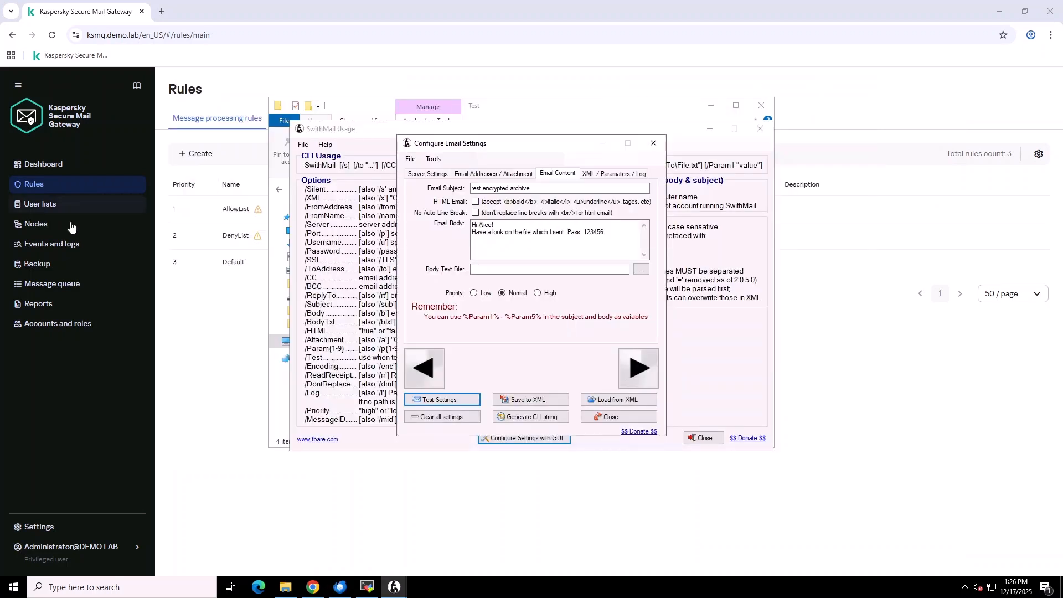
- Open the Disinfected event, view its associated Backup message, and return to the mail traffic events
{"action": "left_click", "coordinate": [69, 247]}
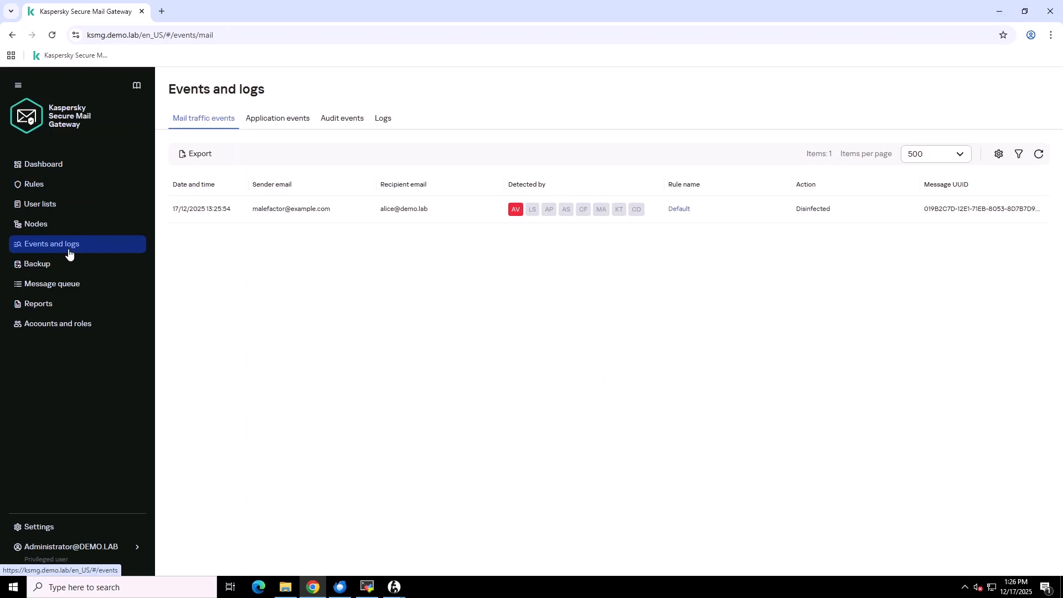
{"action": "left_click", "coordinate": [352, 215]}
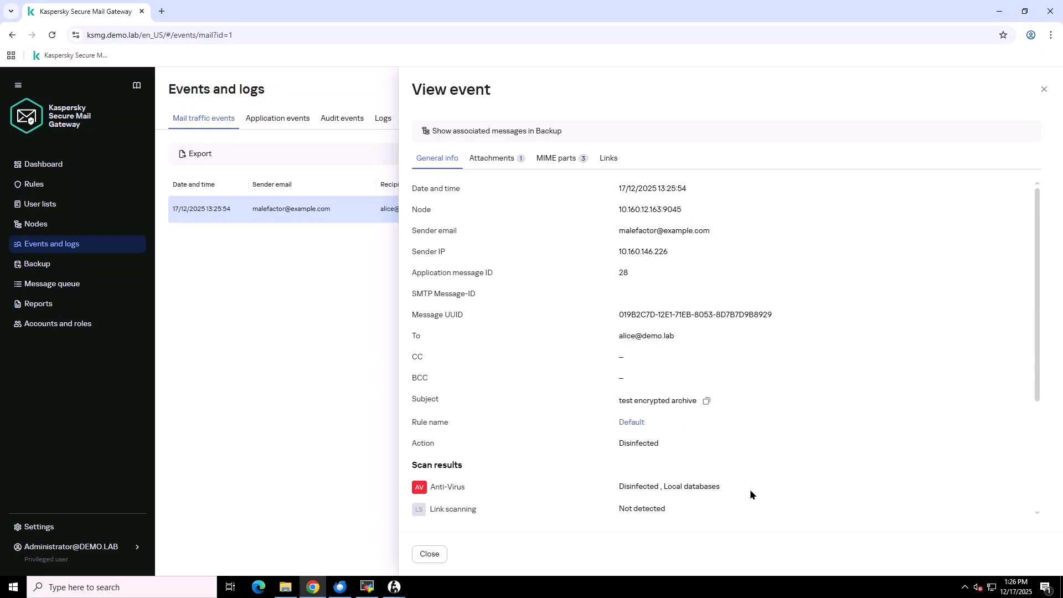
{"action": "left_click", "coordinate": [557, 131]}
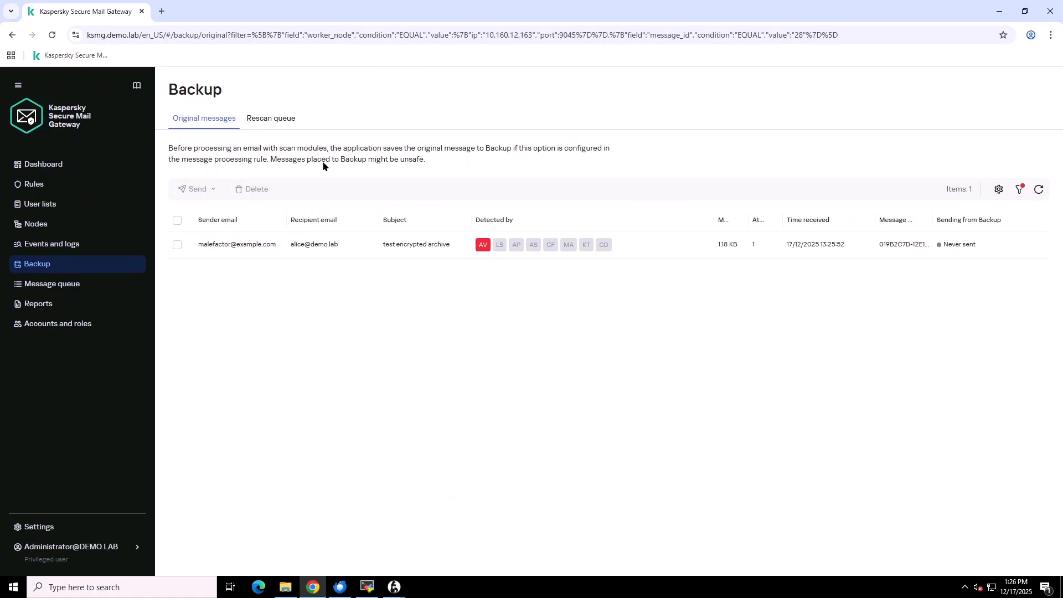
{"action": "left_click", "coordinate": [77, 252]}
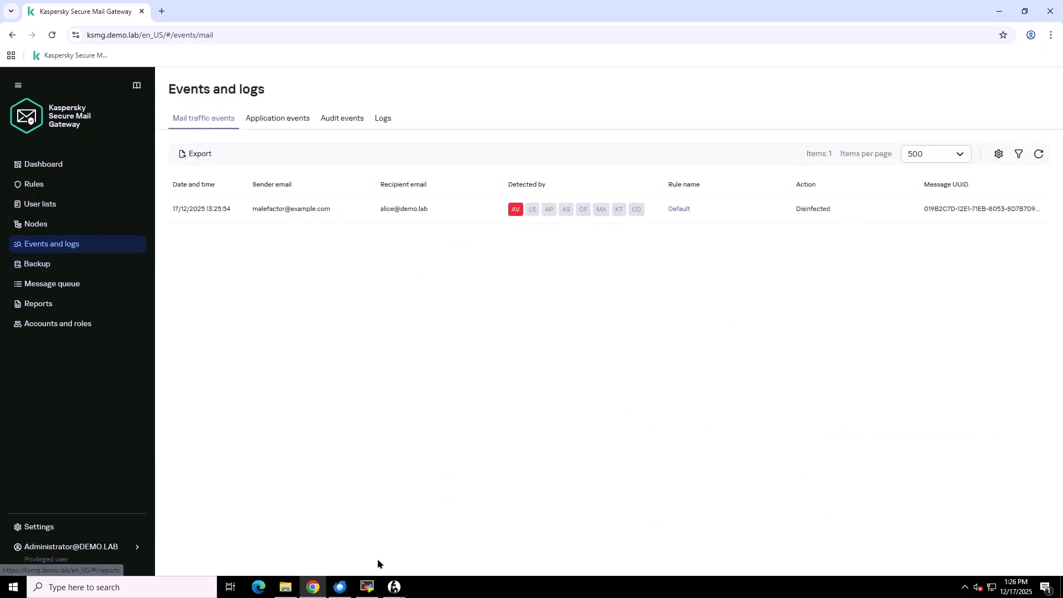
{"action": "left_click", "coordinate": [395, 588]}
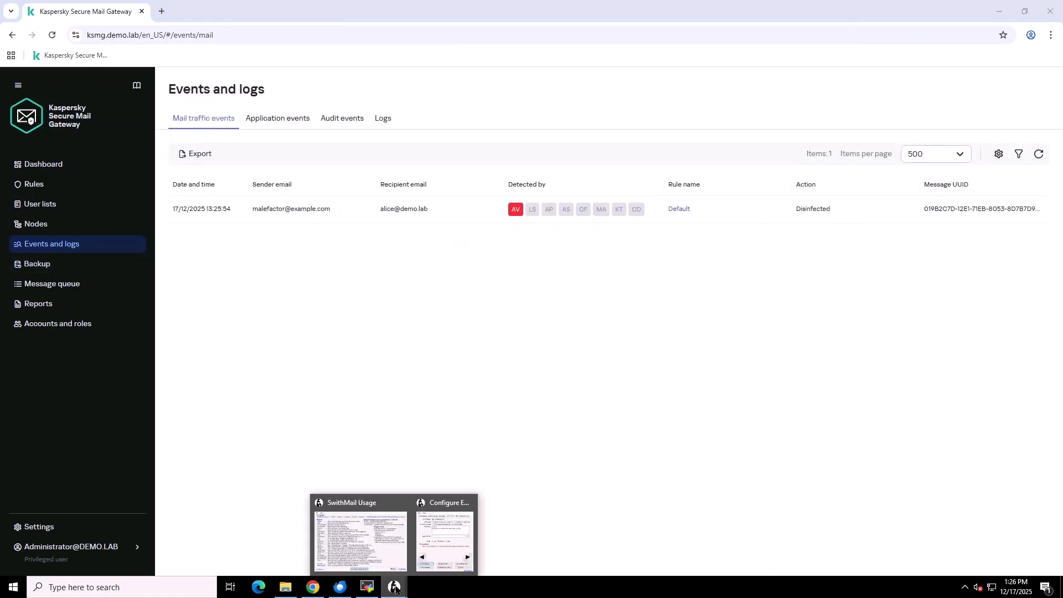
- Delete the archive password from the email body and resend the test email without saving settings
{"action": "left_click", "coordinate": [441, 536]}
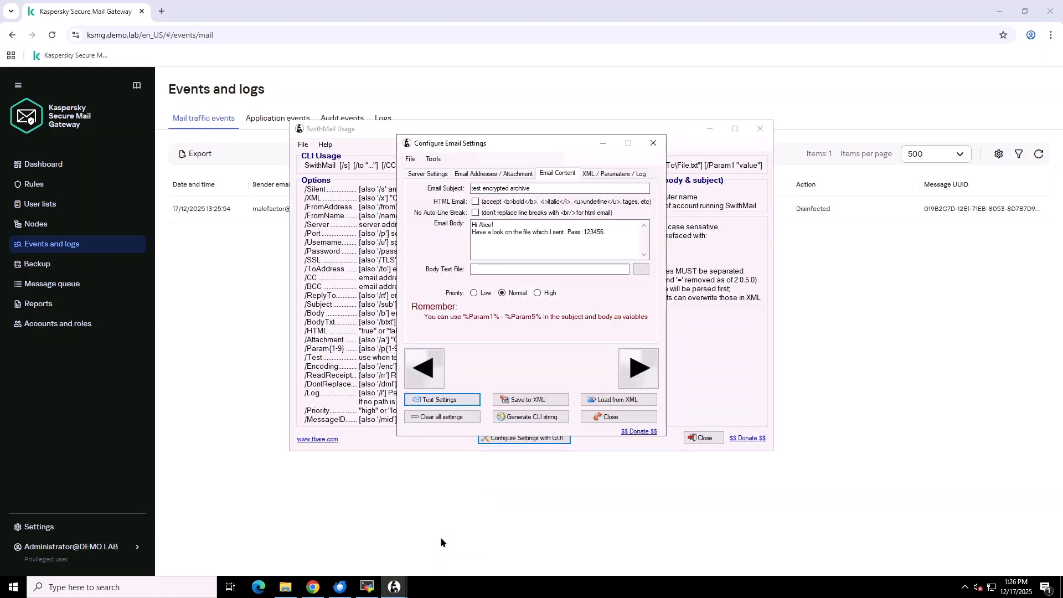
{"action": "double_click", "coordinate": [593, 234]}
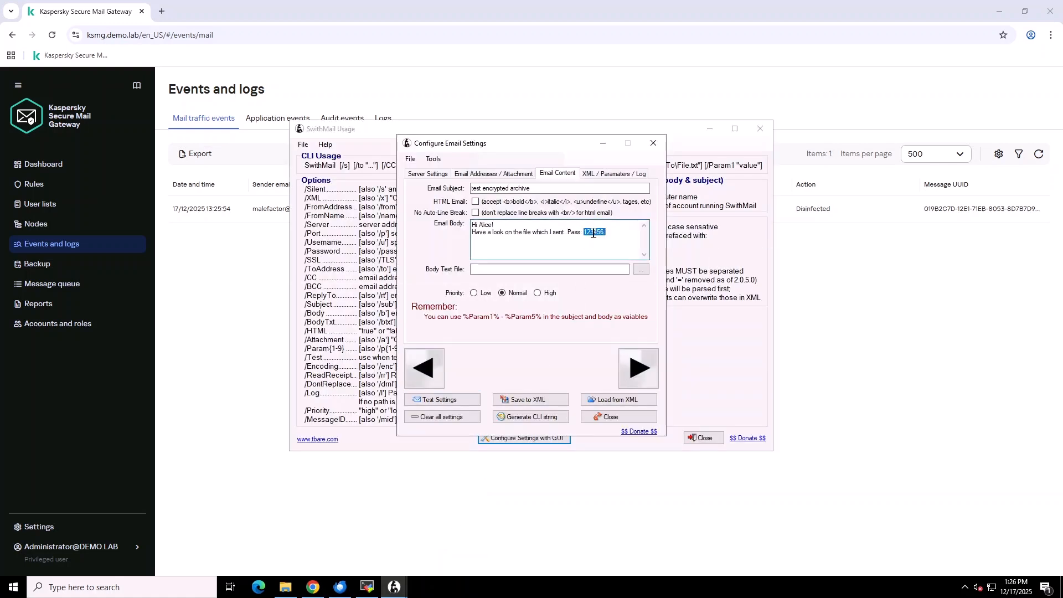
{"action": "key", "text": "BackSpace"}
{"action": "left_click", "coordinate": [467, 399]}
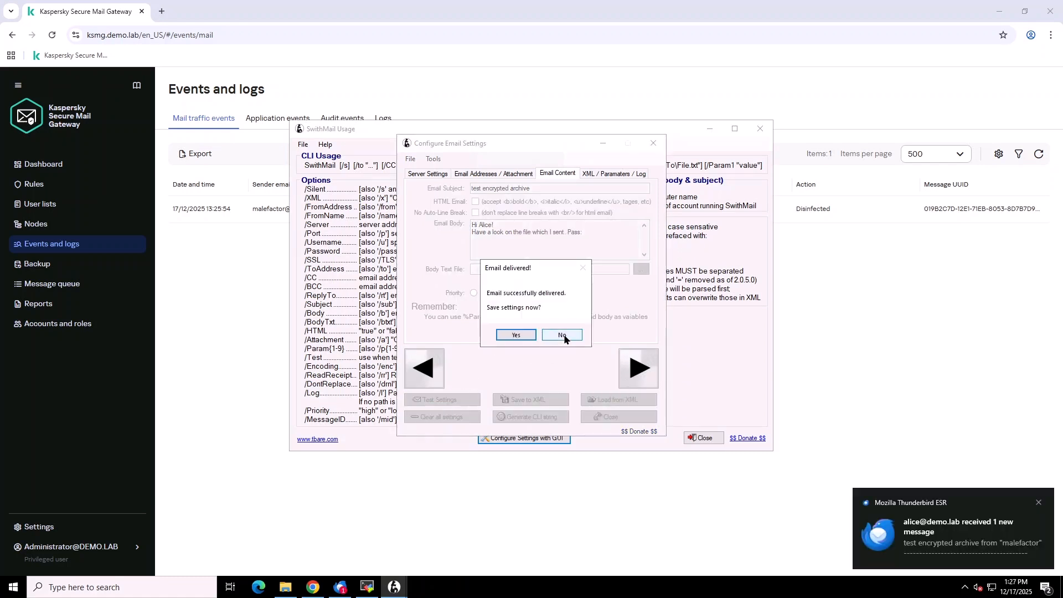
{"action": "left_click", "coordinate": [562, 335]}
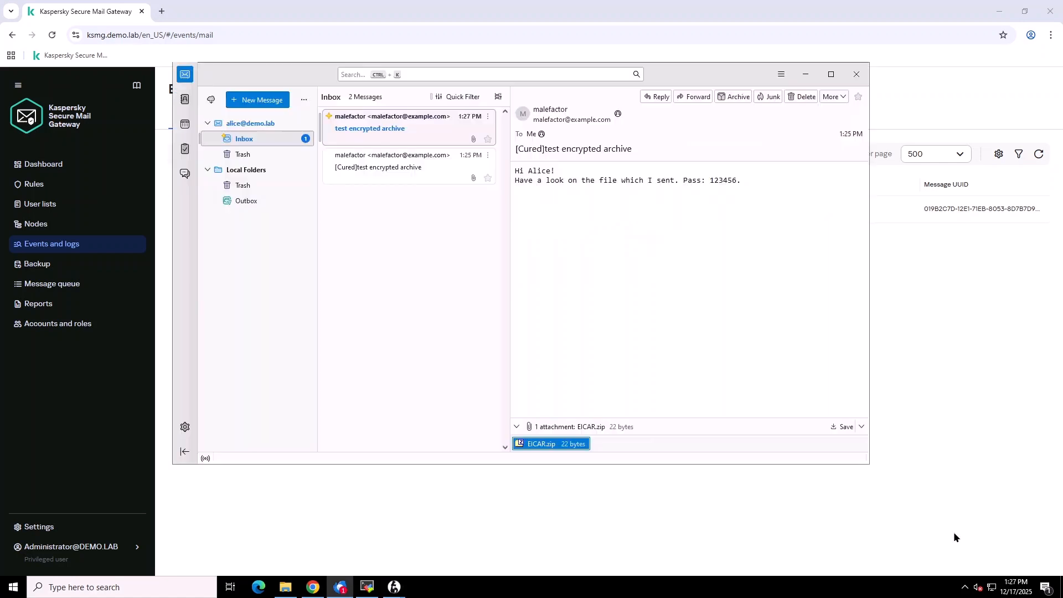
- Read the new message's deleted_attachment.txt notice about EICAR.zip removal in Notepad, then minimise Thunderbird
{"action": "left_click", "coordinate": [954, 536]}
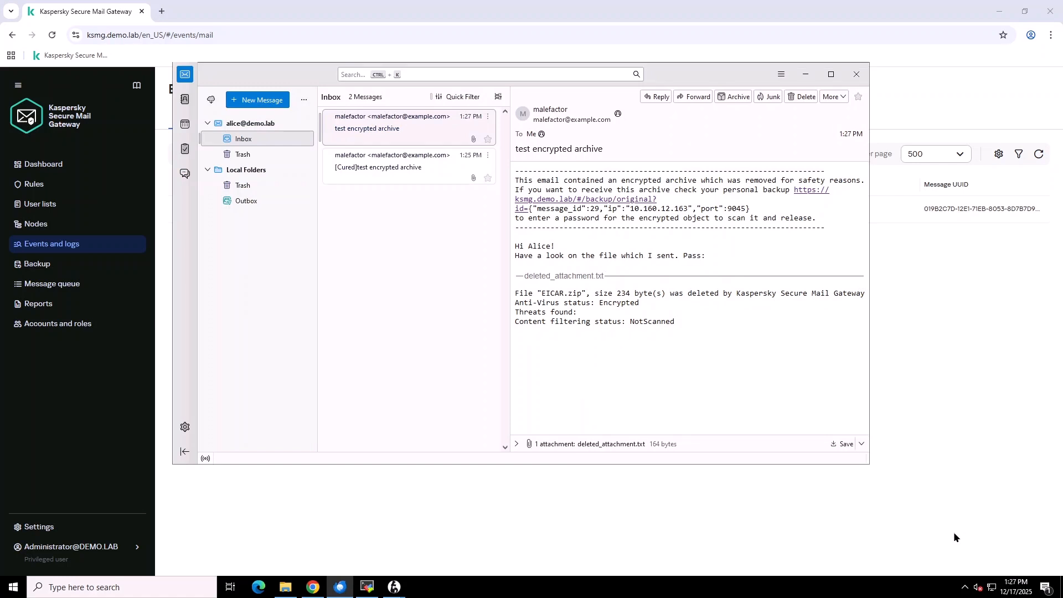
{"action": "left_click", "coordinate": [517, 443]}
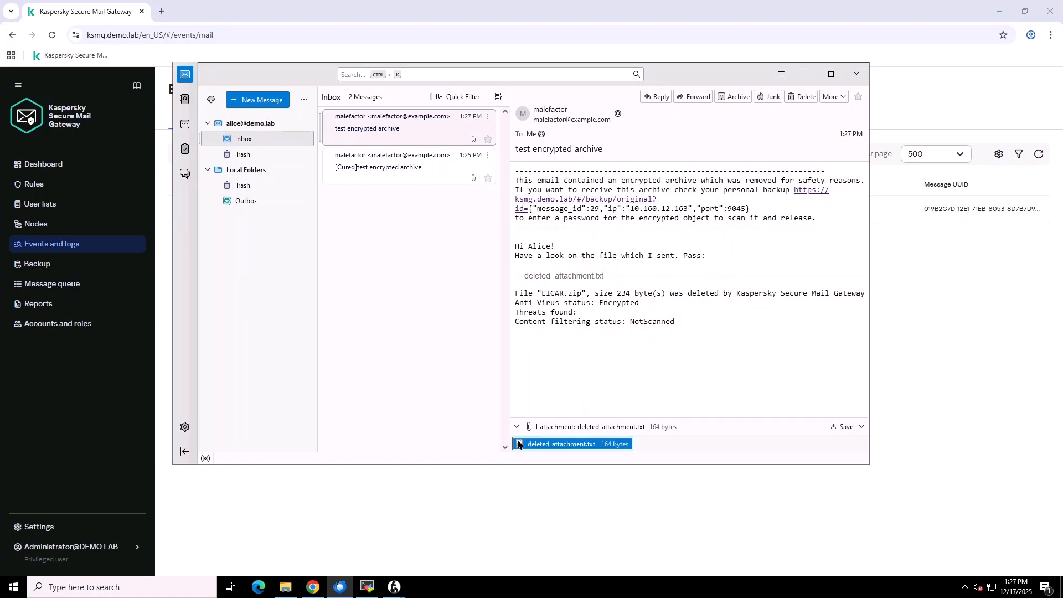
{"action": "double_click", "coordinate": [574, 446]}
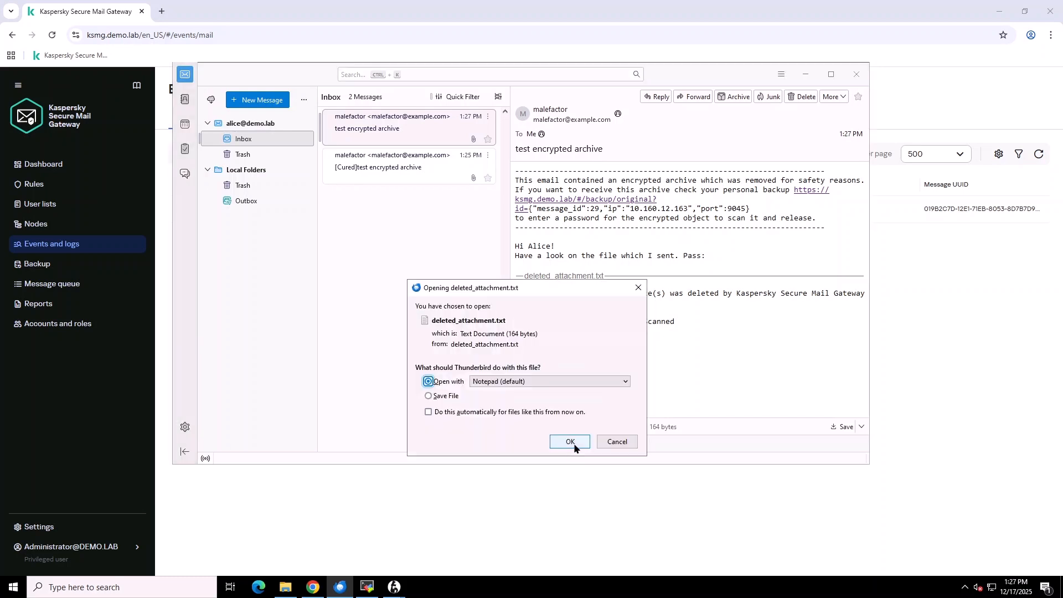
{"action": "left_click", "coordinate": [573, 442]}
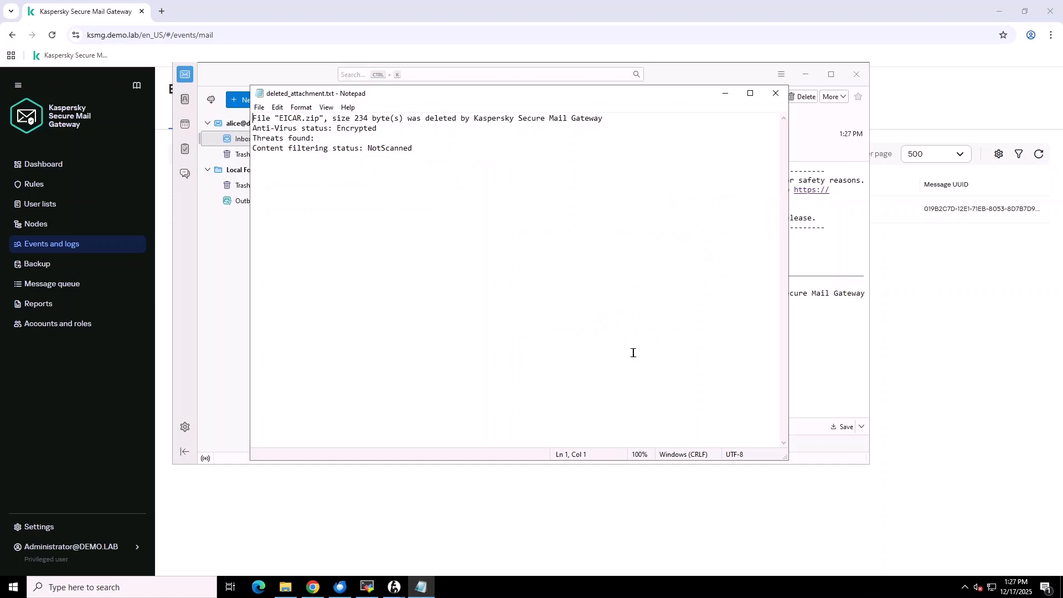
{"action": "left_click", "coordinate": [776, 95]}
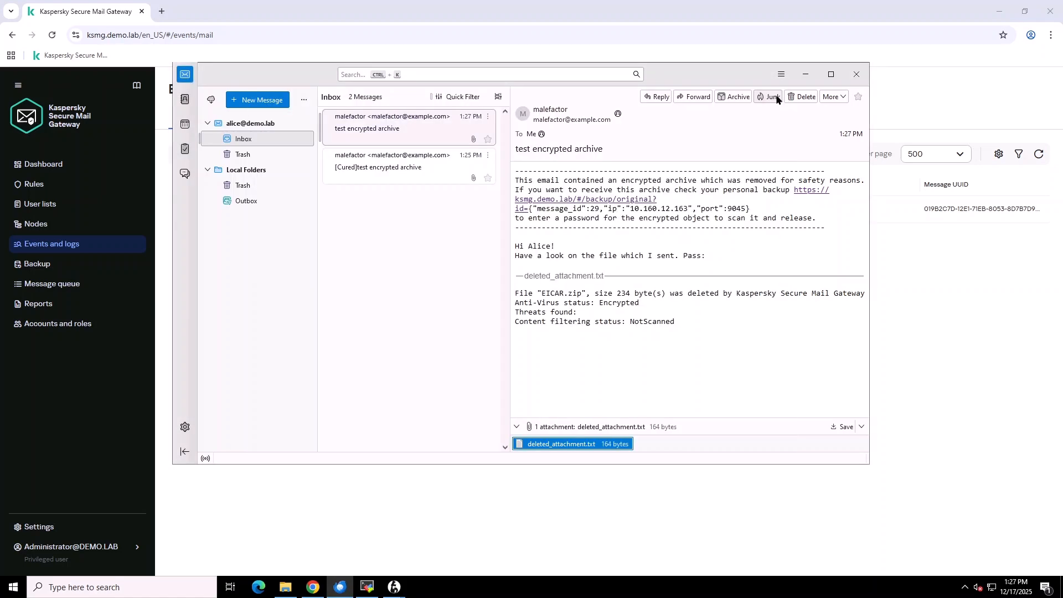
{"action": "left_click", "coordinate": [804, 75]}
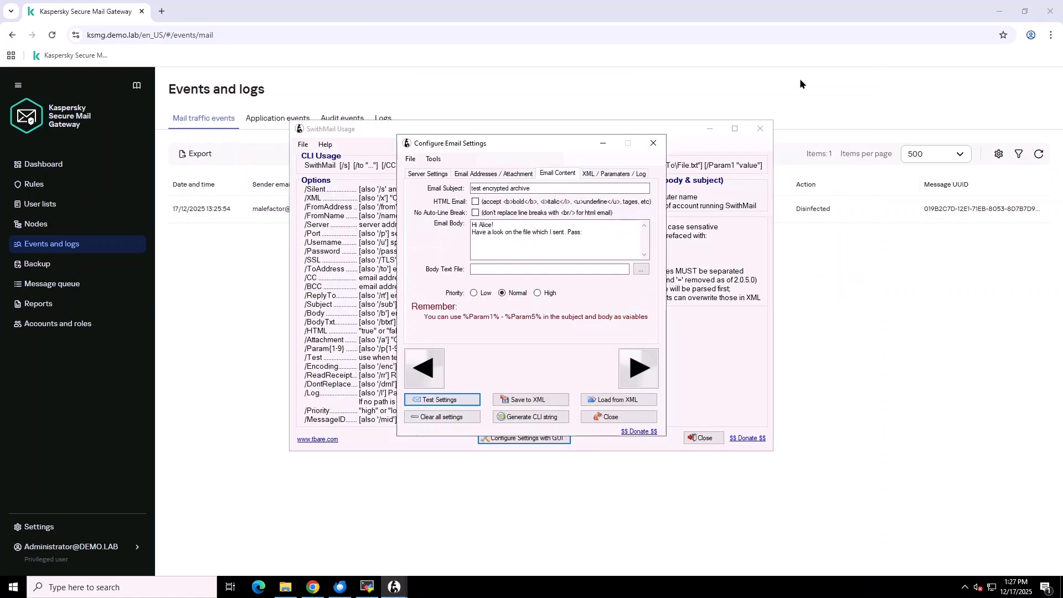
- Reload Events and logs and open the 13:27:01 event's original message in Backup
{"action": "left_click", "coordinate": [251, 270]}
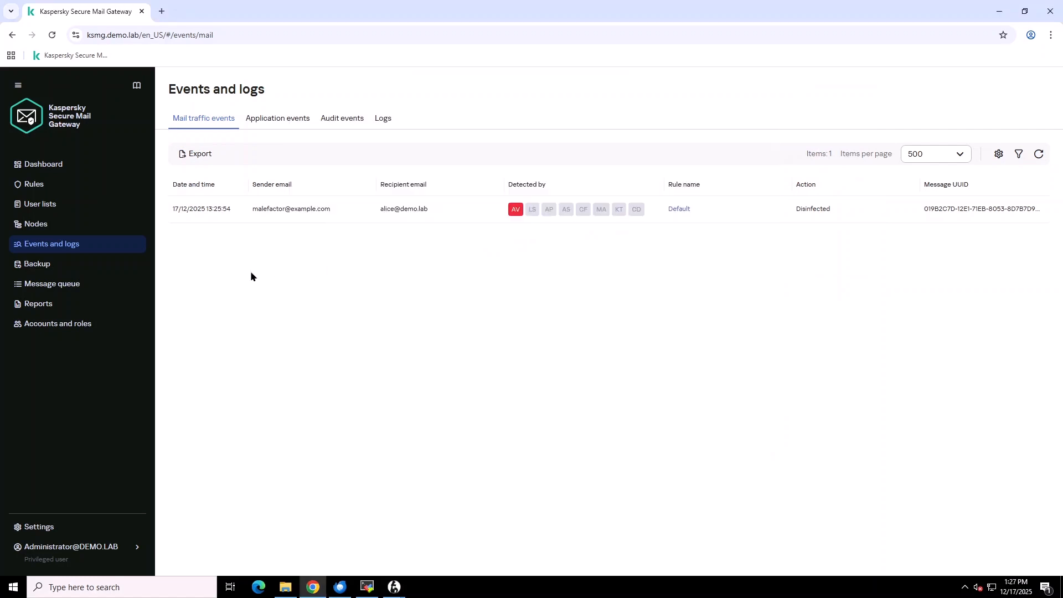
{"action": "left_click", "coordinate": [52, 36]}
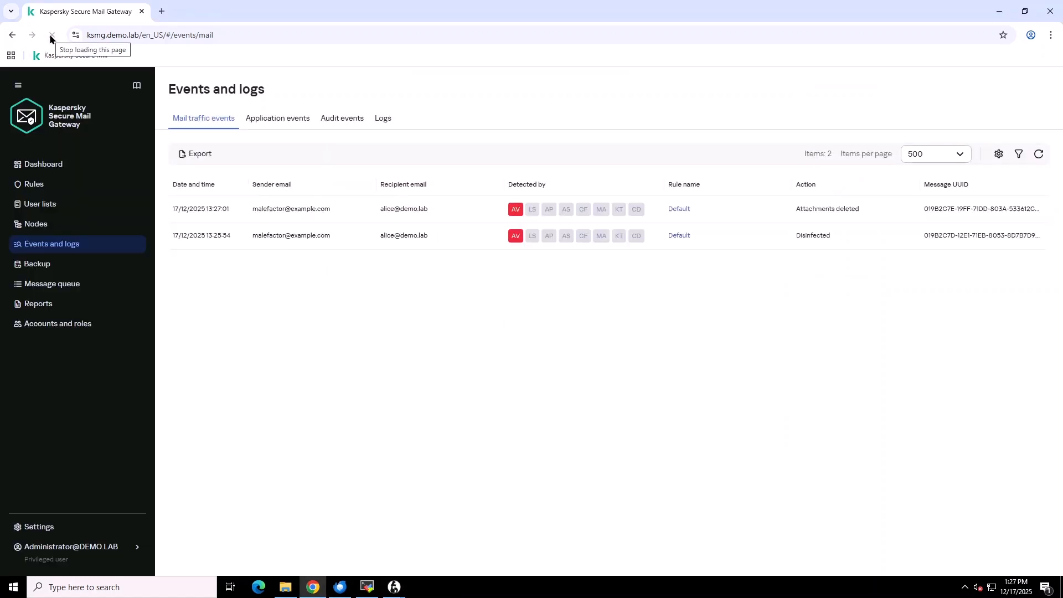
{"action": "left_click", "coordinate": [457, 210]}
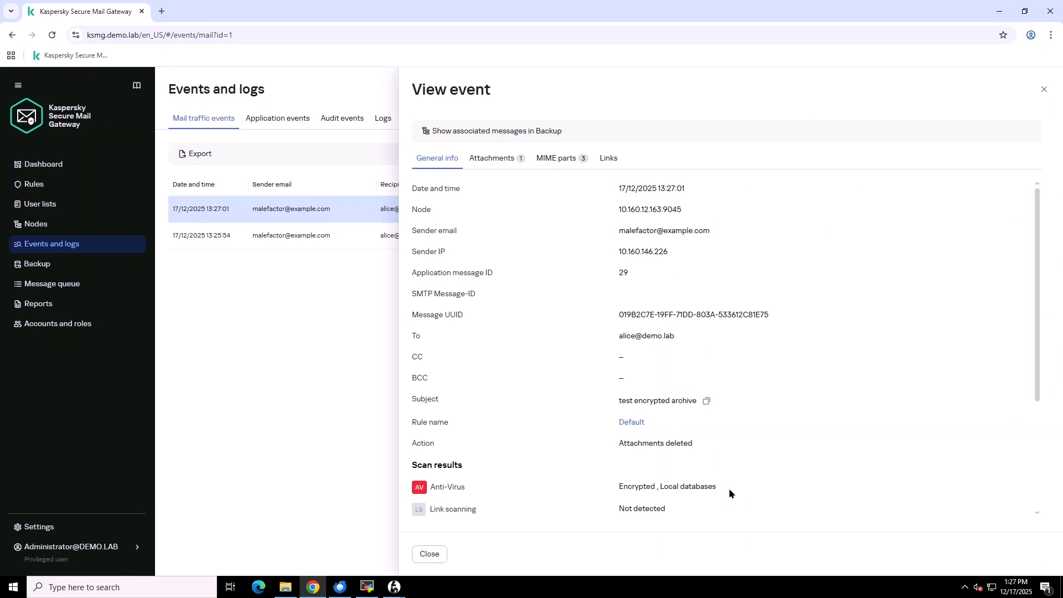
{"action": "left_click", "coordinate": [534, 133]}
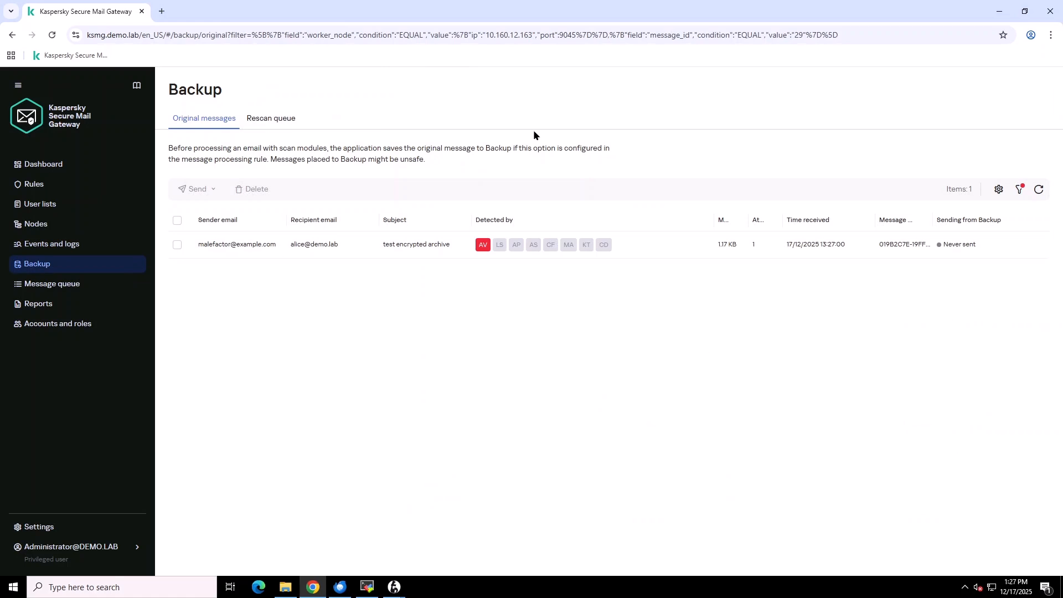
- Choose to rescan the backed-up message before sending it
{"action": "left_click", "coordinate": [362, 246]}
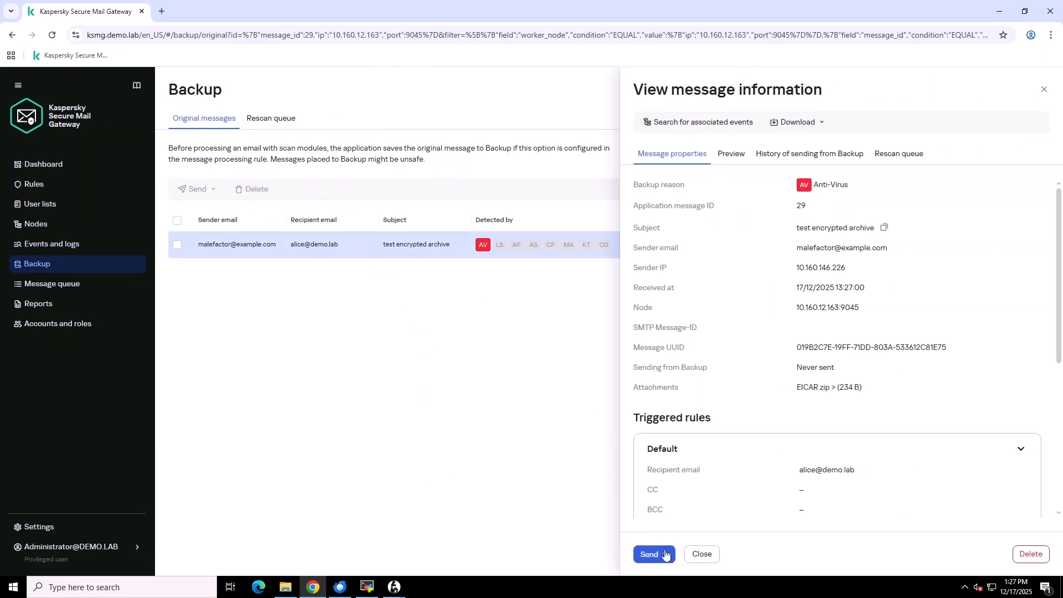
{"action": "left_click", "coordinate": [665, 554]}
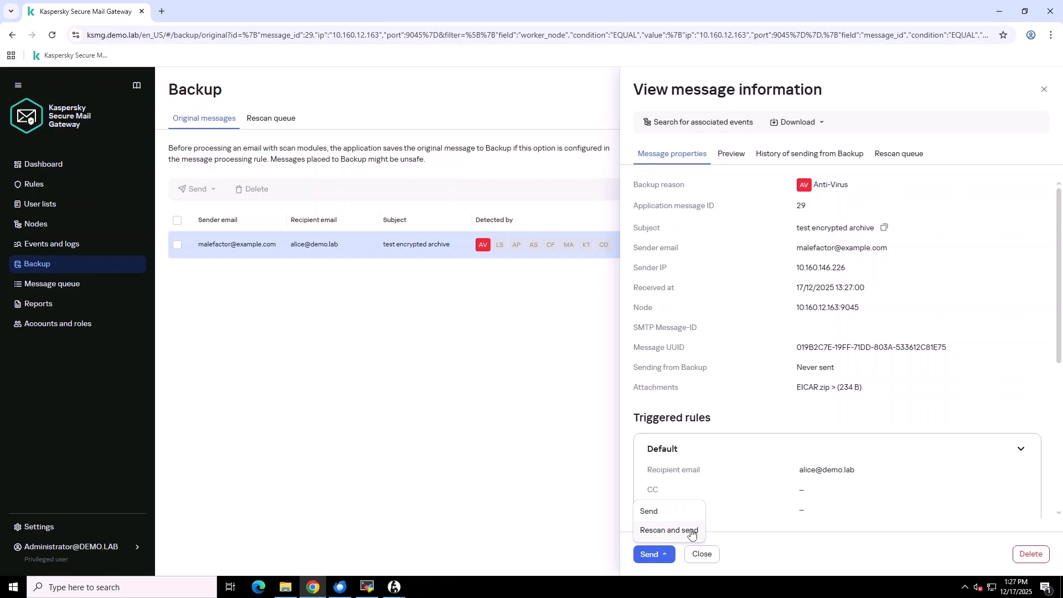
{"action": "left_click", "coordinate": [690, 530]}
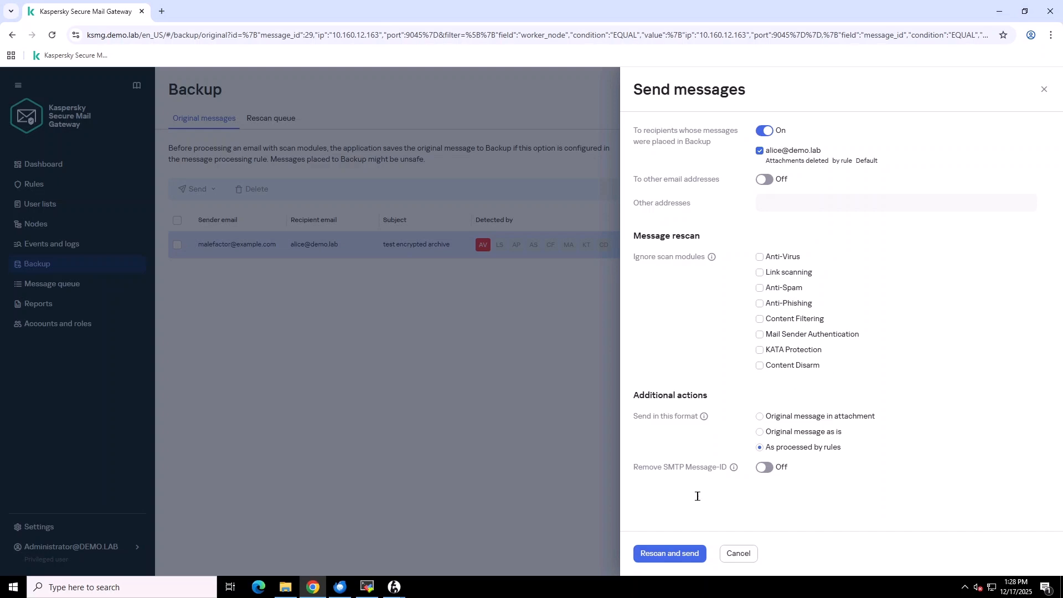
{"action": "left_click", "coordinate": [675, 559]}
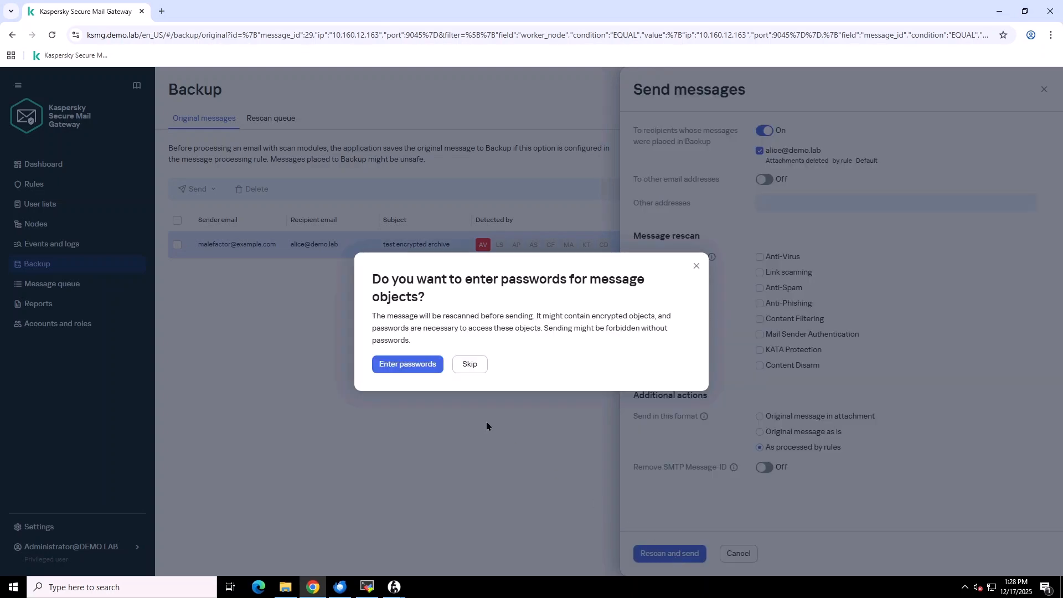
- Add the archive password for encrypted objects and apply it to release the message
{"action": "left_click", "coordinate": [422, 367]}
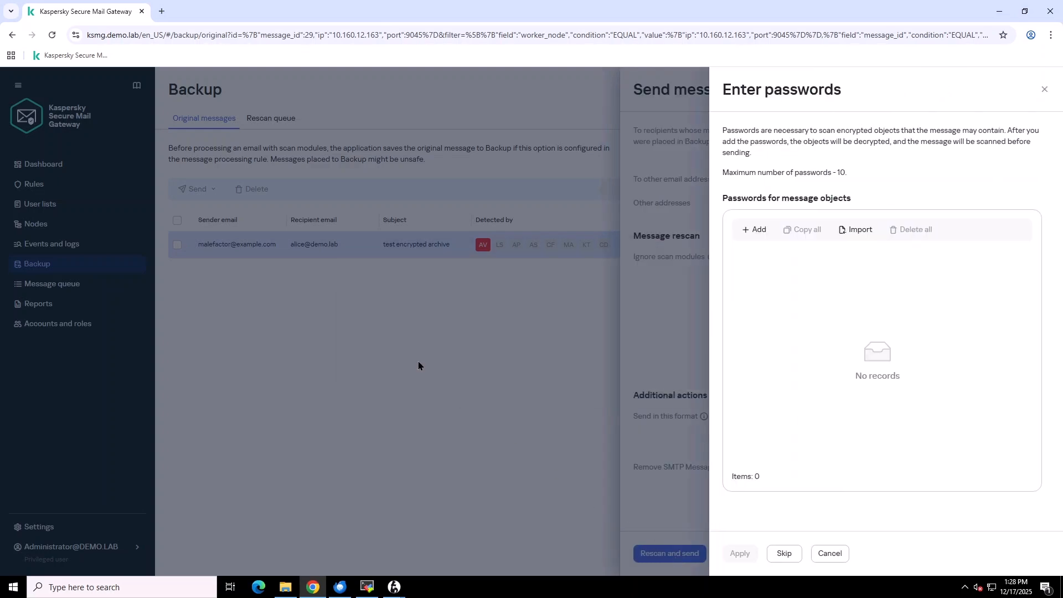
{"action": "left_click", "coordinate": [754, 229]}
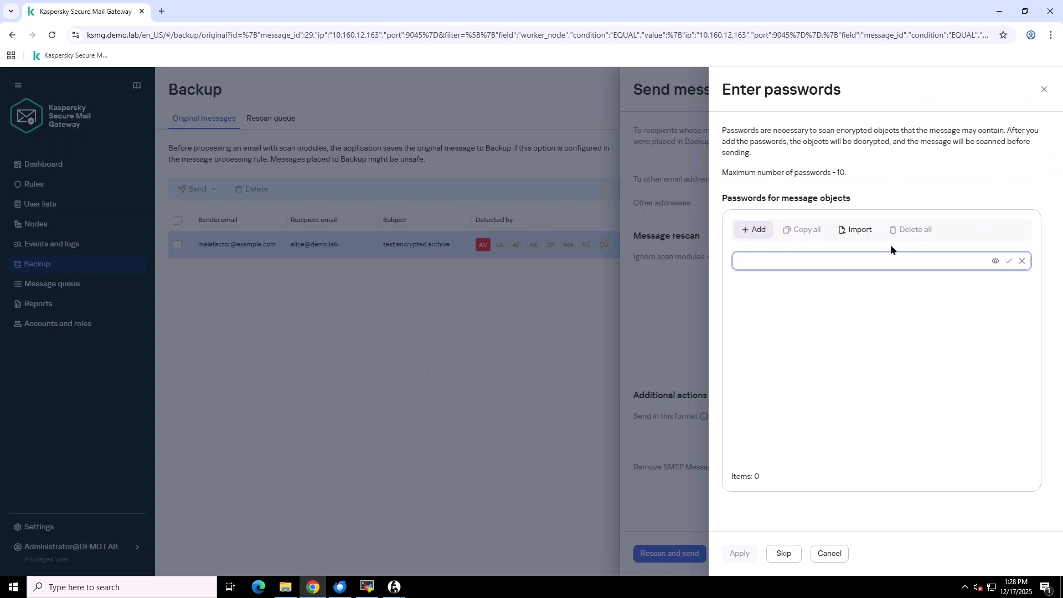
{"action": "type", "text": "••••••"}
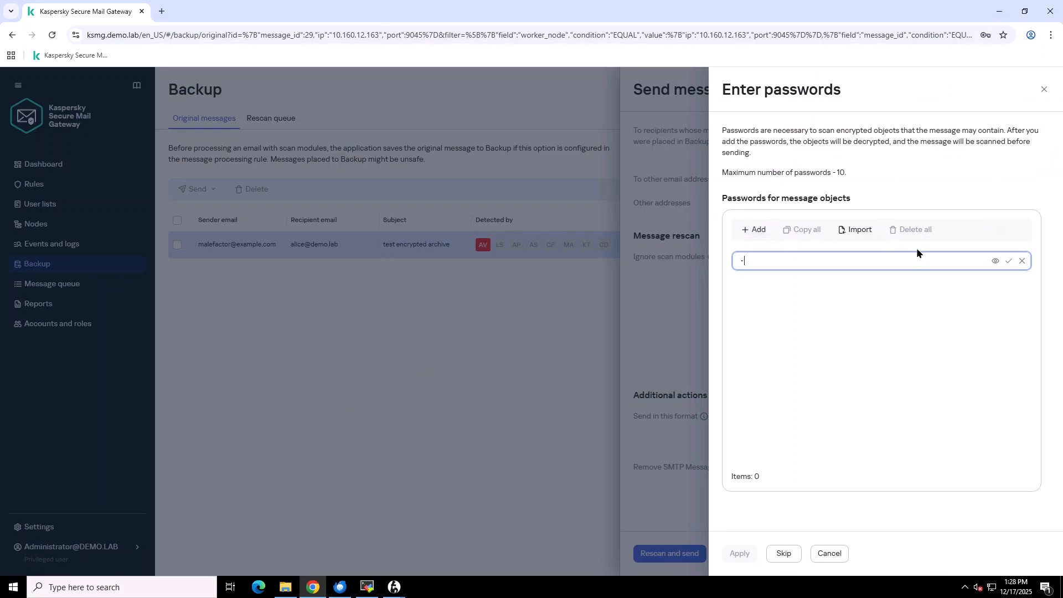
{"action": "left_click", "coordinate": [996, 262]}
{"action": "left_click", "coordinate": [996, 261]}
{"action": "left_click", "coordinate": [1009, 262]}
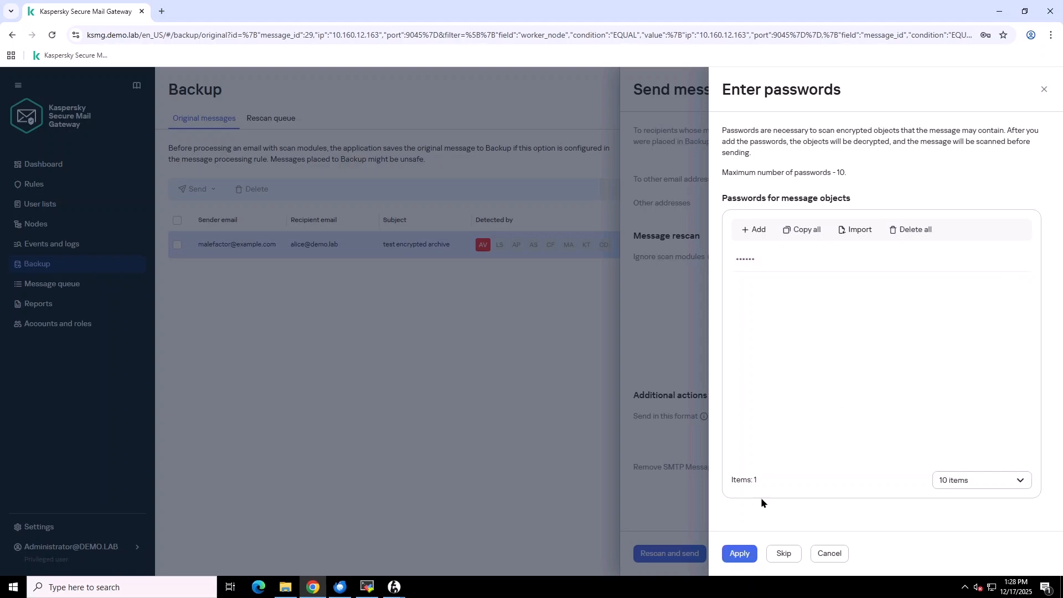
{"action": "left_click", "coordinate": [740, 554]}
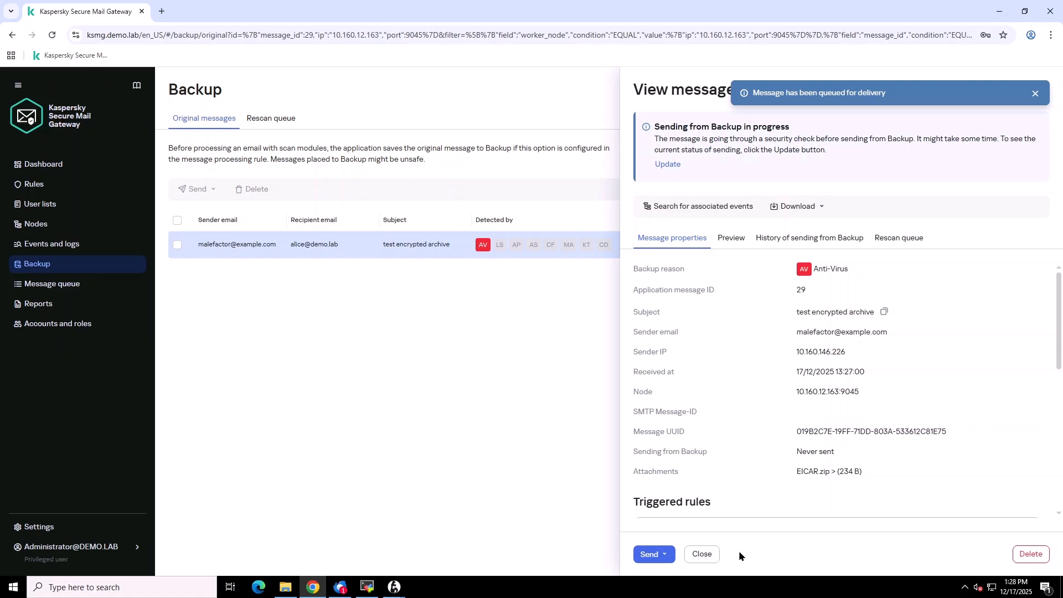
- Open the [Cured]test encrypted archive message's EICAR.zip in 7-Zip, see it is empty, and close it
{"action": "left_click", "coordinate": [340, 587]}
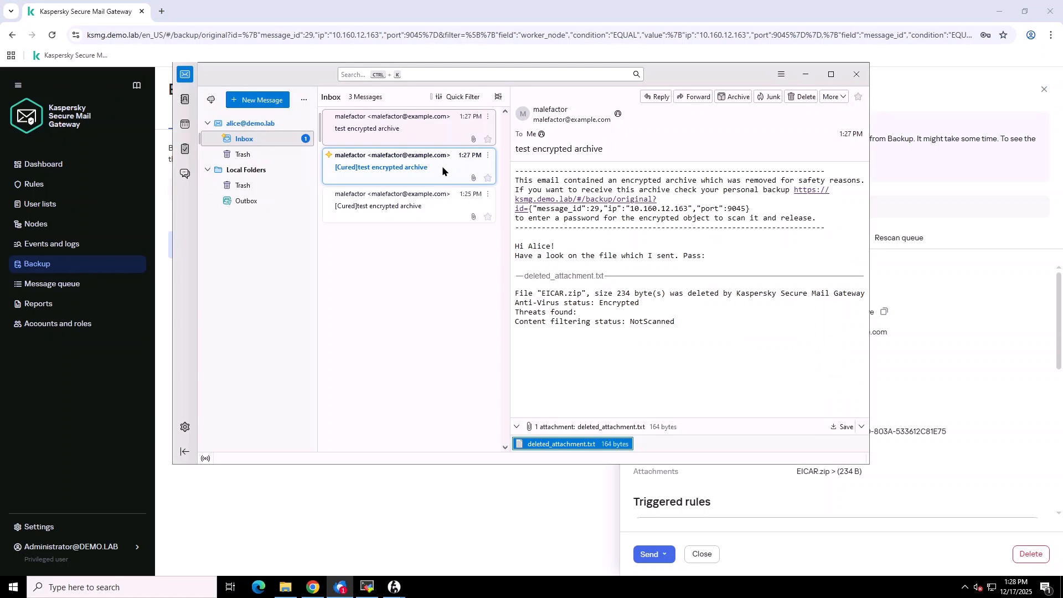
{"action": "left_click", "coordinate": [443, 170]}
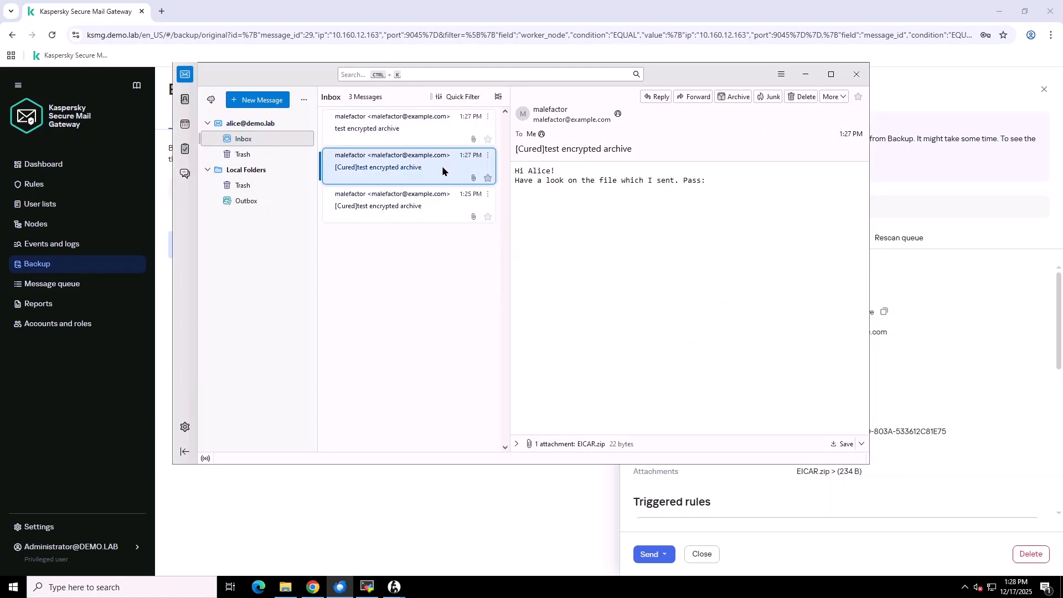
{"action": "left_click", "coordinate": [517, 443]}
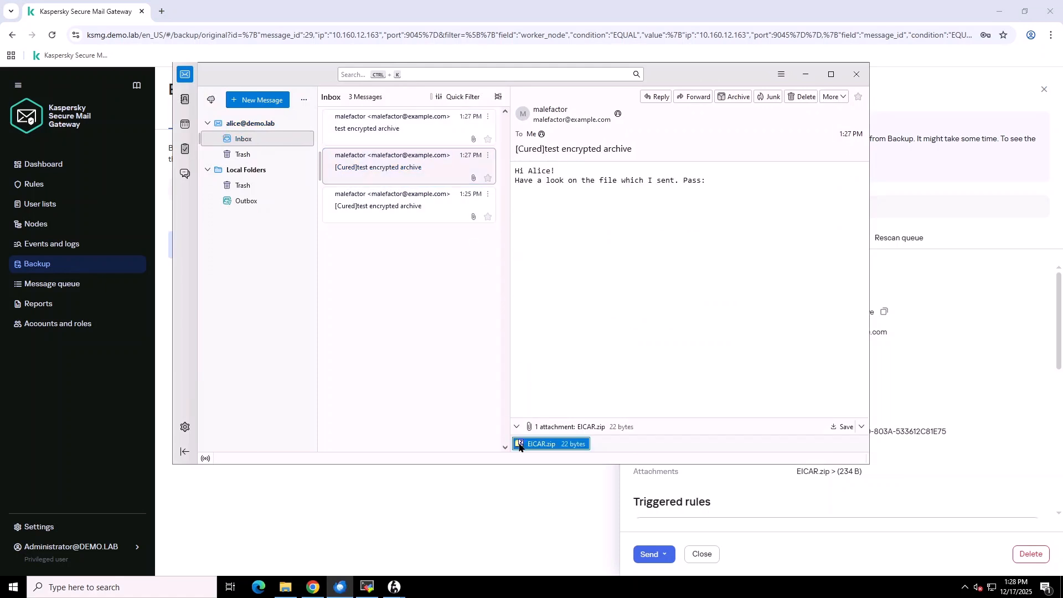
{"action": "double_click", "coordinate": [523, 444]}
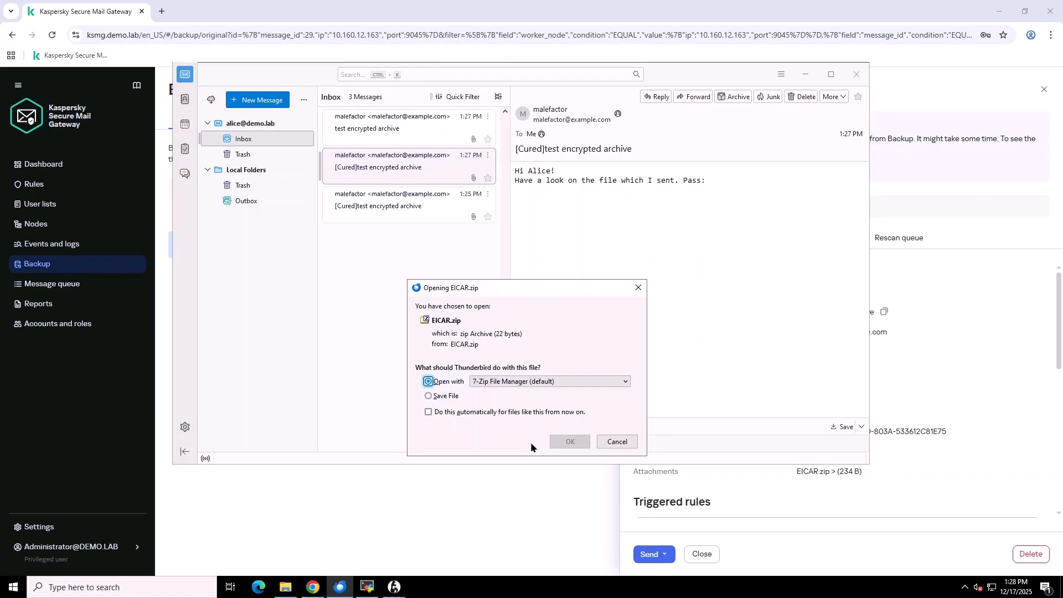
{"action": "left_click", "coordinate": [575, 442]}
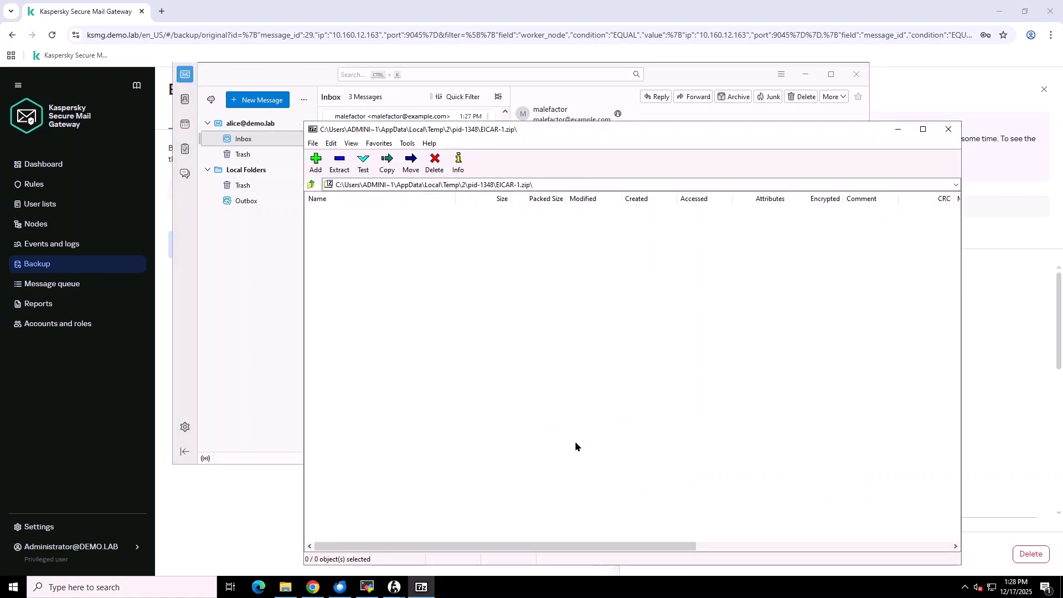
{"action": "left_click", "coordinate": [949, 129]}
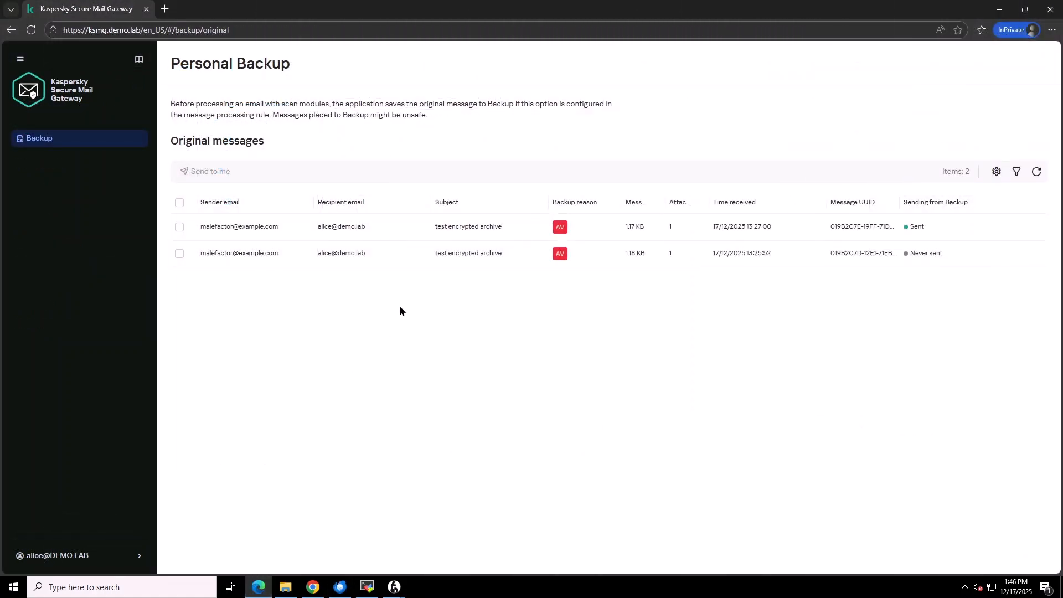
- Request that the newer backed-up message be sent to you, supplying passwords for encrypted objects
{"action": "left_click", "coordinate": [413, 233]}
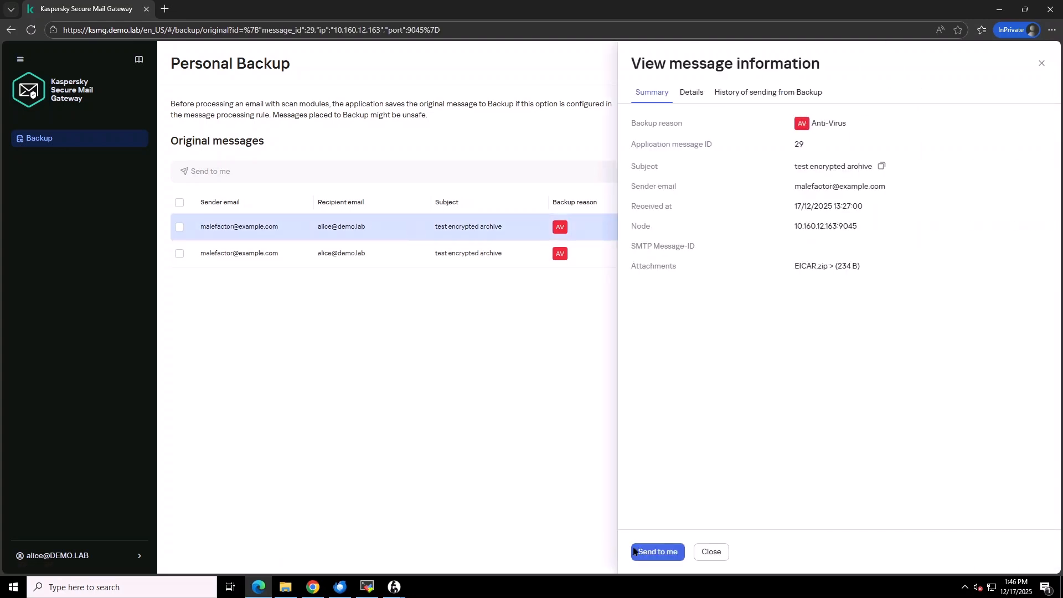
{"action": "left_click", "coordinate": [649, 550]}
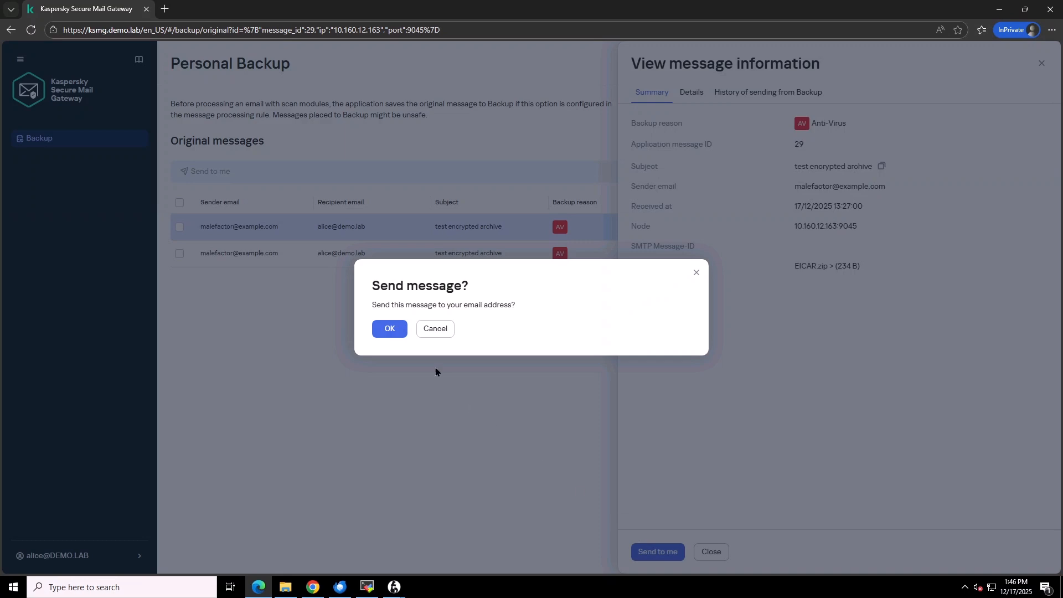
{"action": "left_click", "coordinate": [389, 328]}
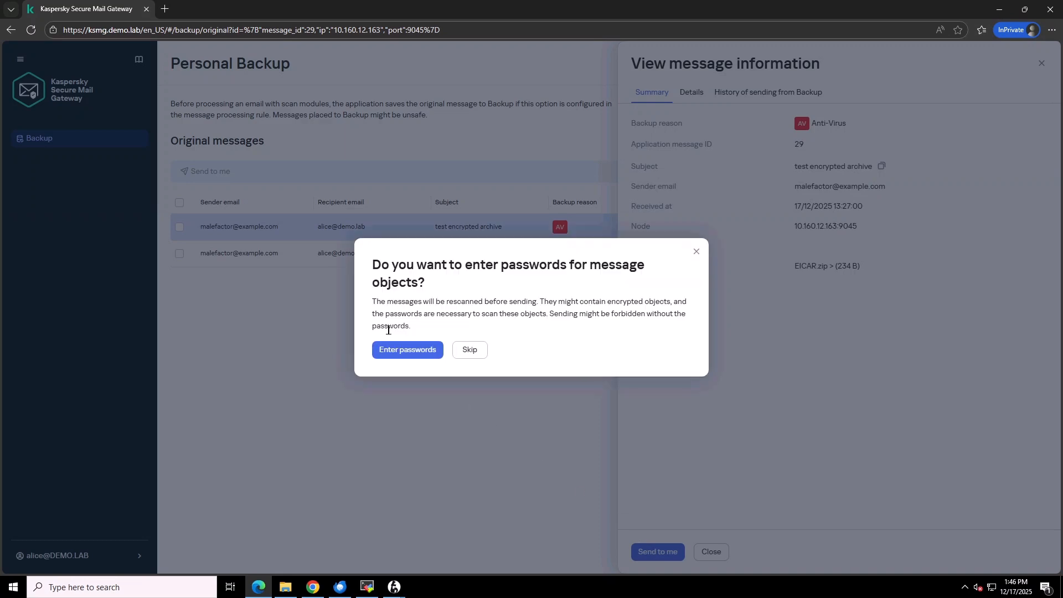
{"action": "left_click", "coordinate": [425, 350]}
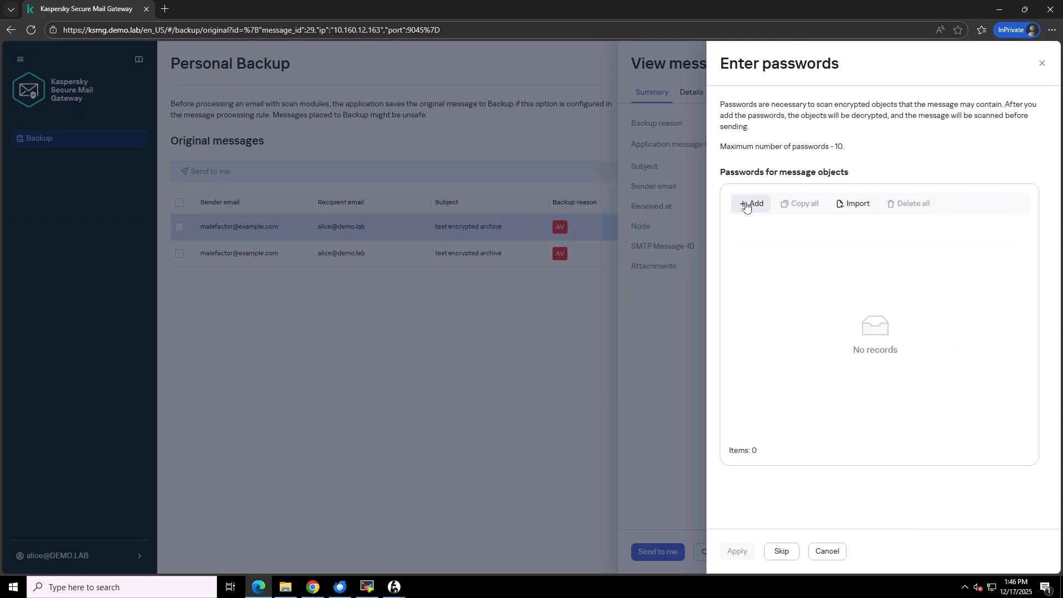
- Add the archive password, apply it to queue the message, and close the details panel
{"action": "left_click", "coordinate": [752, 204]}
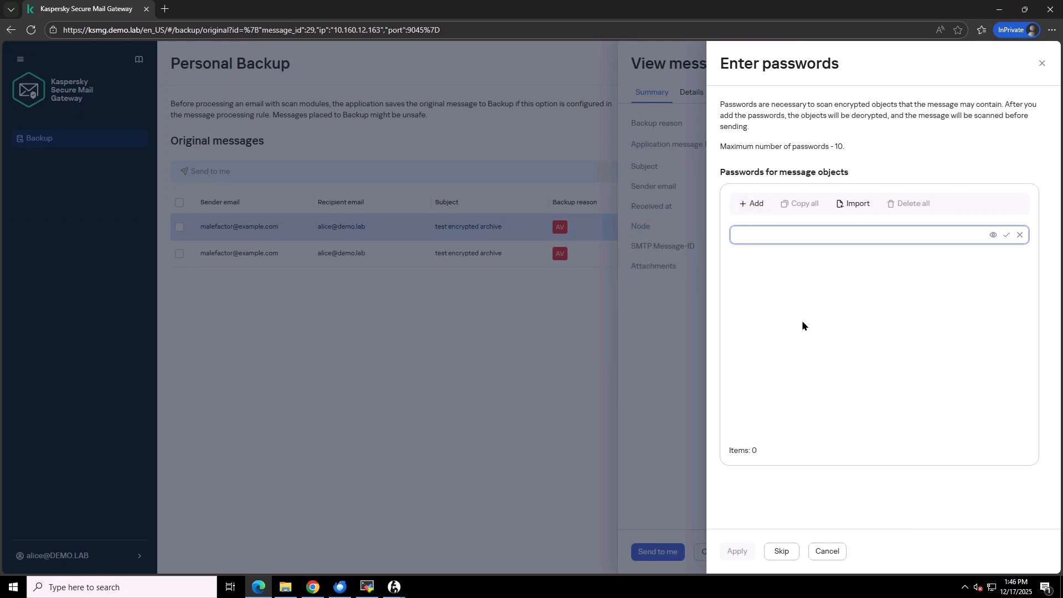
{"action": "type", "text": "••••••"}
{"action": "left_click", "coordinate": [993, 235]}
{"action": "left_click", "coordinate": [993, 234]}
{"action": "left_click", "coordinate": [1006, 235]}
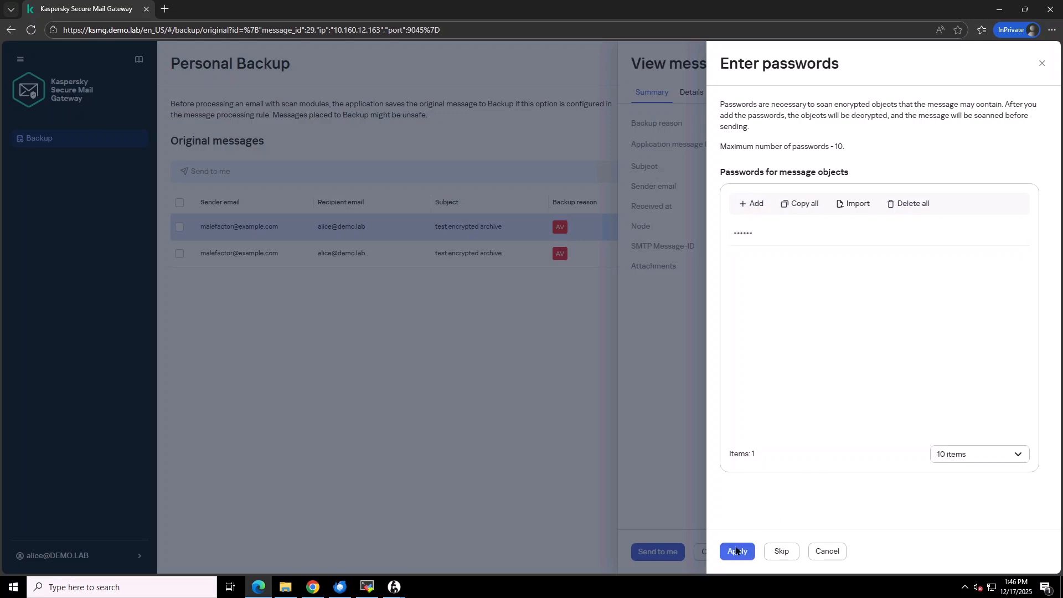
{"action": "left_click", "coordinate": [735, 551]}
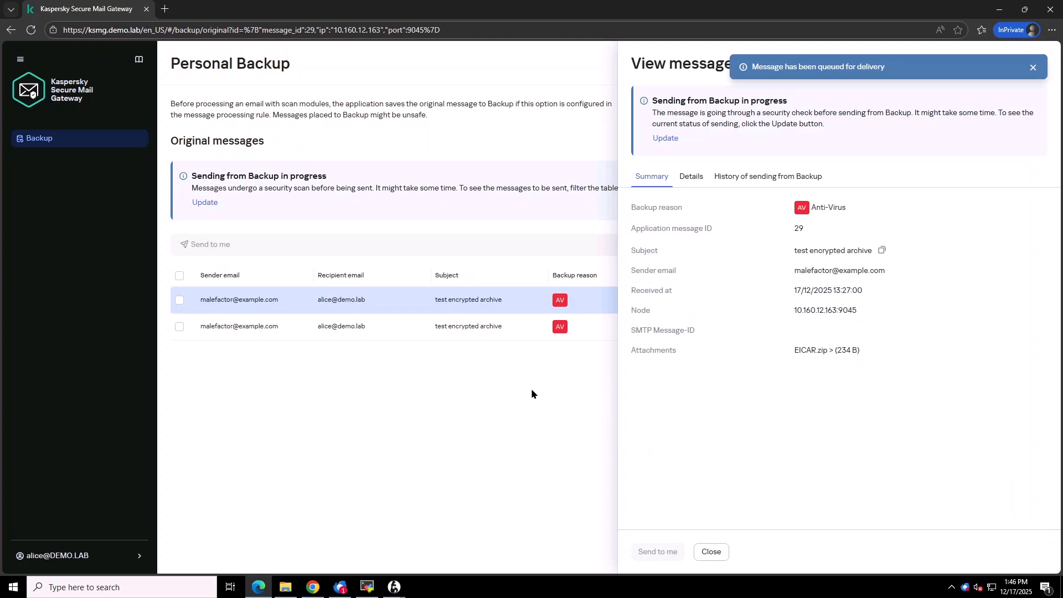
{"action": "left_click", "coordinate": [712, 552]}
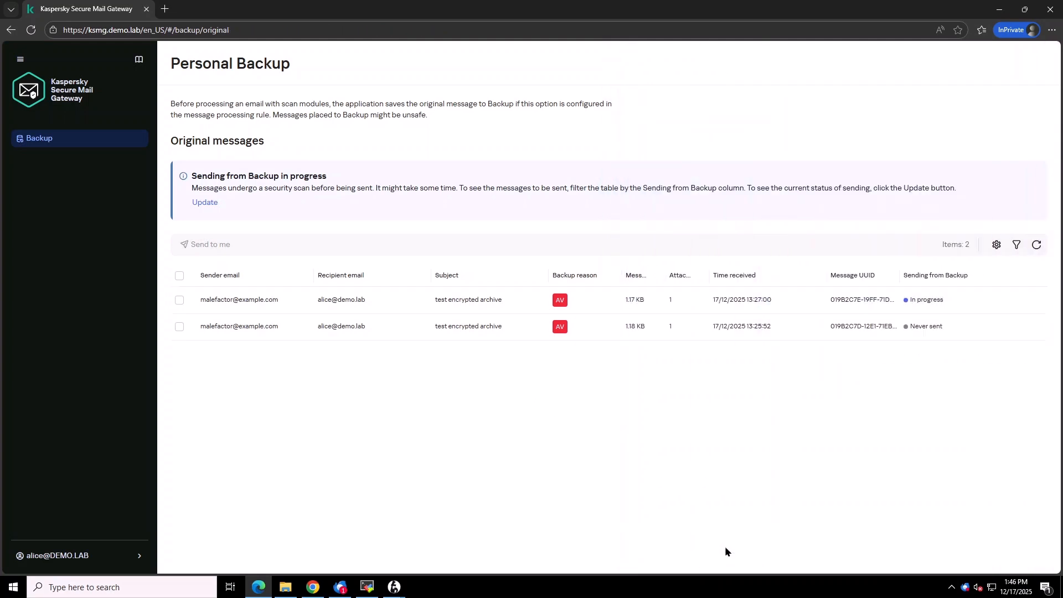
- Open the new [Cured] message's EICAR.zip attachment with 7-Zip
{"action": "left_click", "coordinate": [340, 587]}
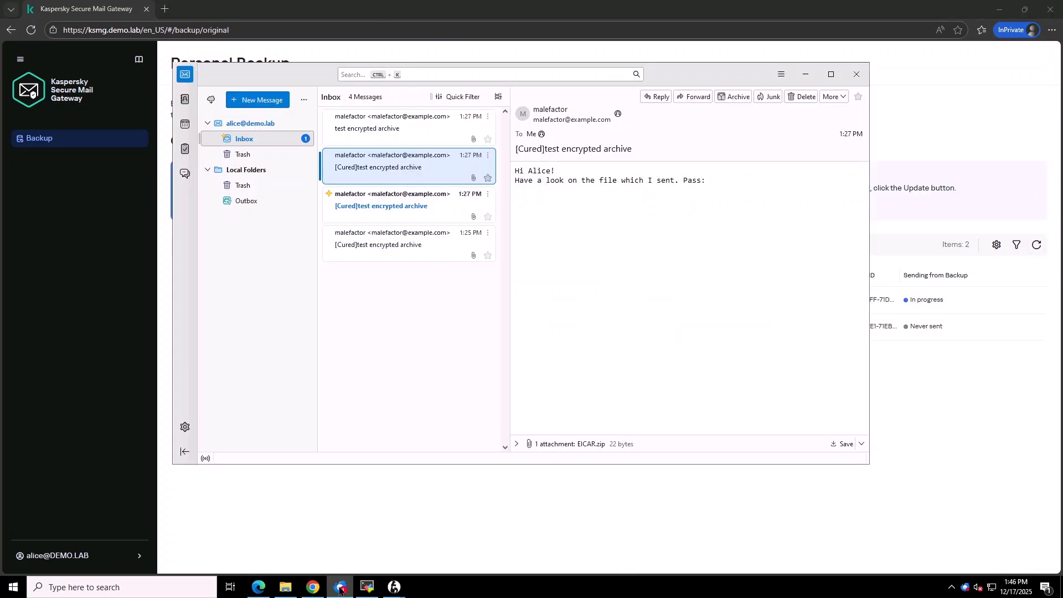
{"action": "left_click", "coordinate": [382, 207]}
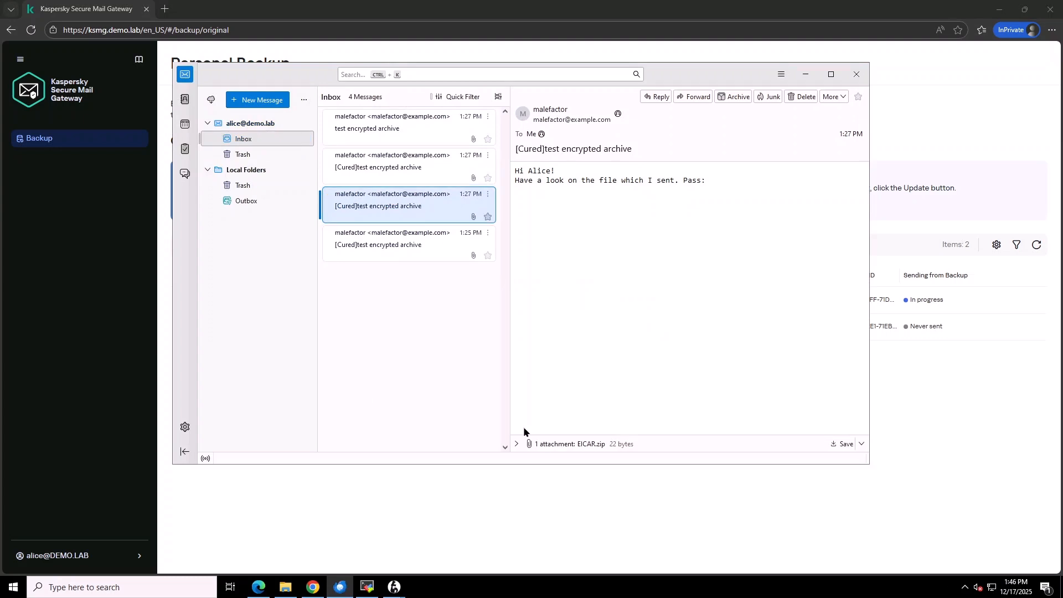
{"action": "left_click", "coordinate": [519, 445]}
{"action": "double_click", "coordinate": [520, 446]}
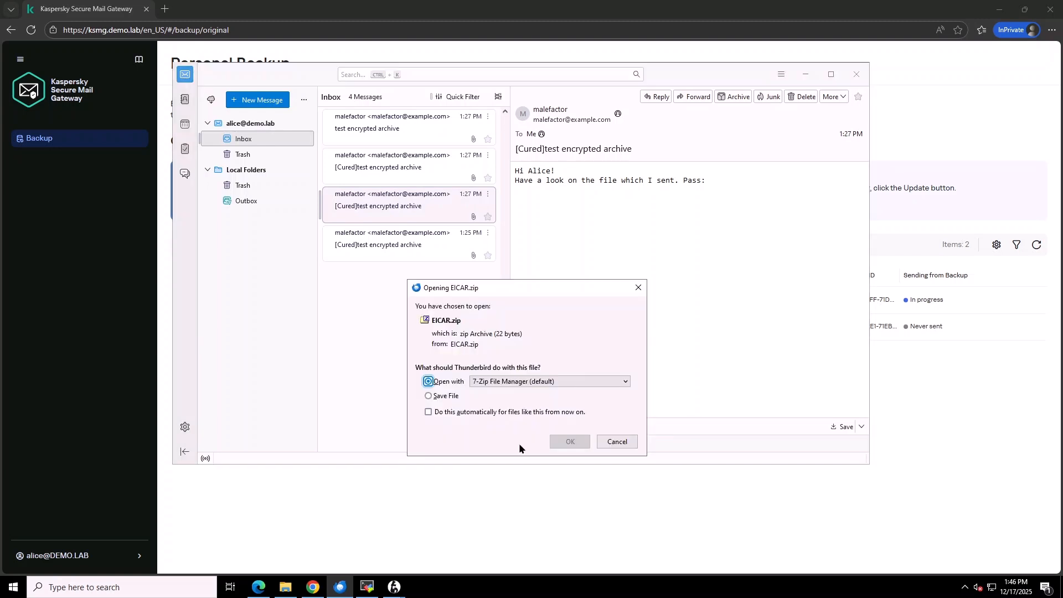
{"action": "left_click", "coordinate": [568, 442]}
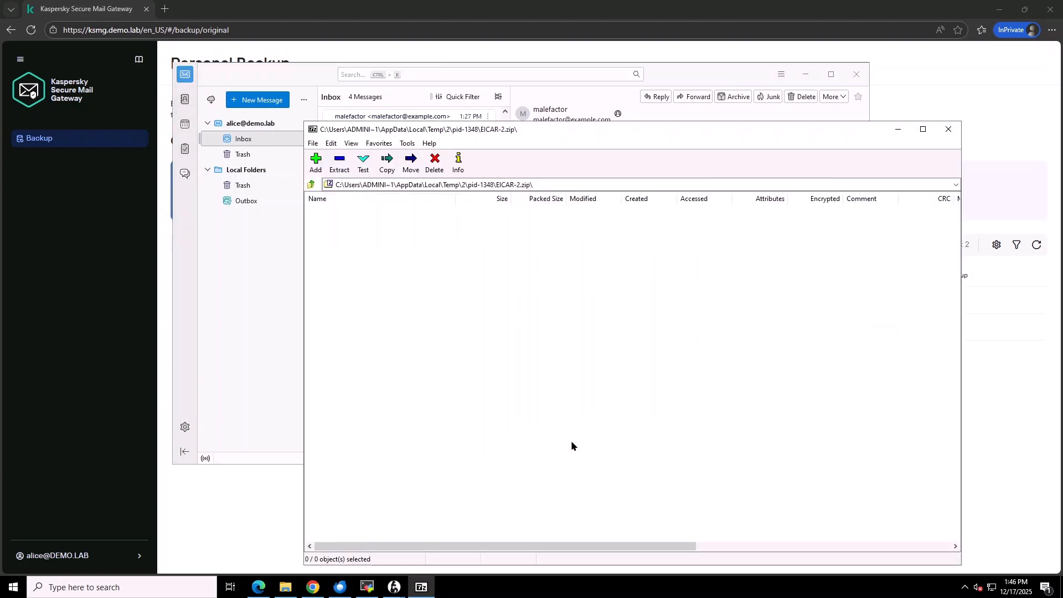
- Close the empty EICAR-2.zip window in 7-Zip File Manager
{"action": "left_click", "coordinate": [948, 129]}
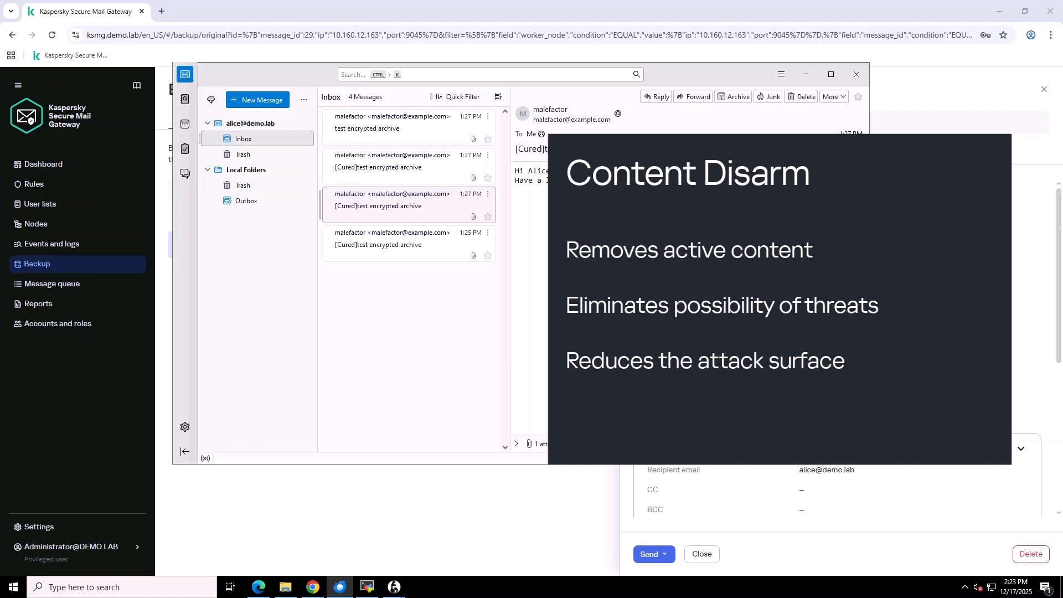
- Copy service_agreement_demo_cdr_v2.docx from C:\Uploads into C:\Test and open it in Word
{"action": "left_click", "coordinate": [294, 585]}
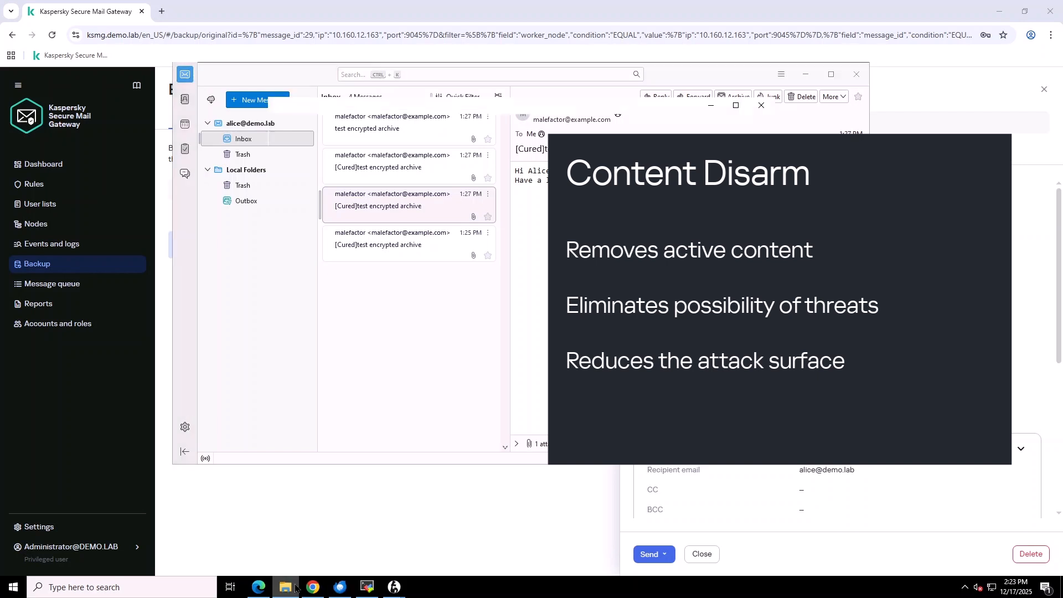
{"action": "left_click", "coordinate": [308, 297]}
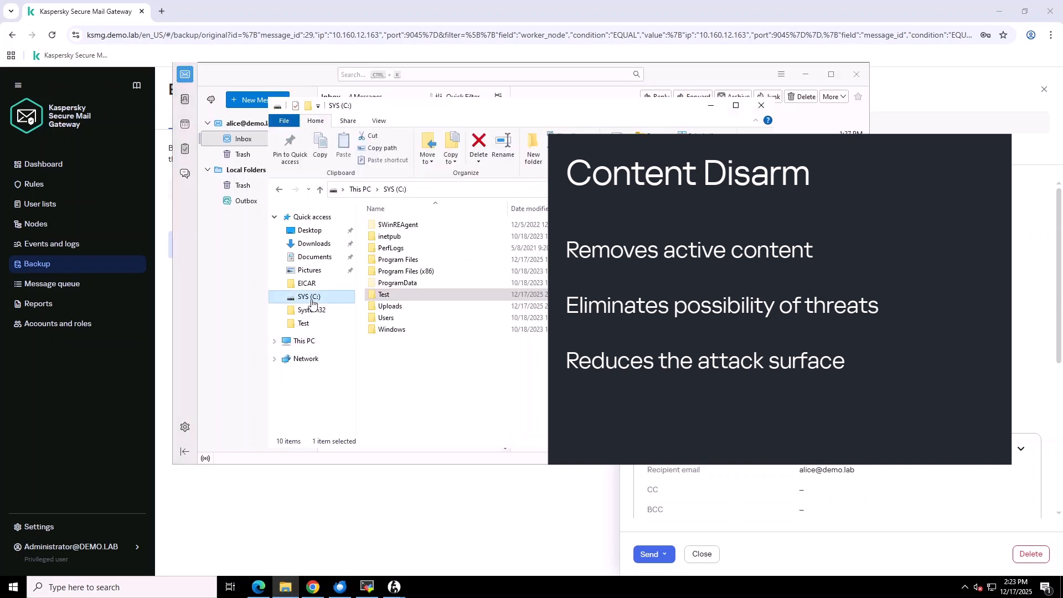
{"action": "double_click", "coordinate": [383, 306]}
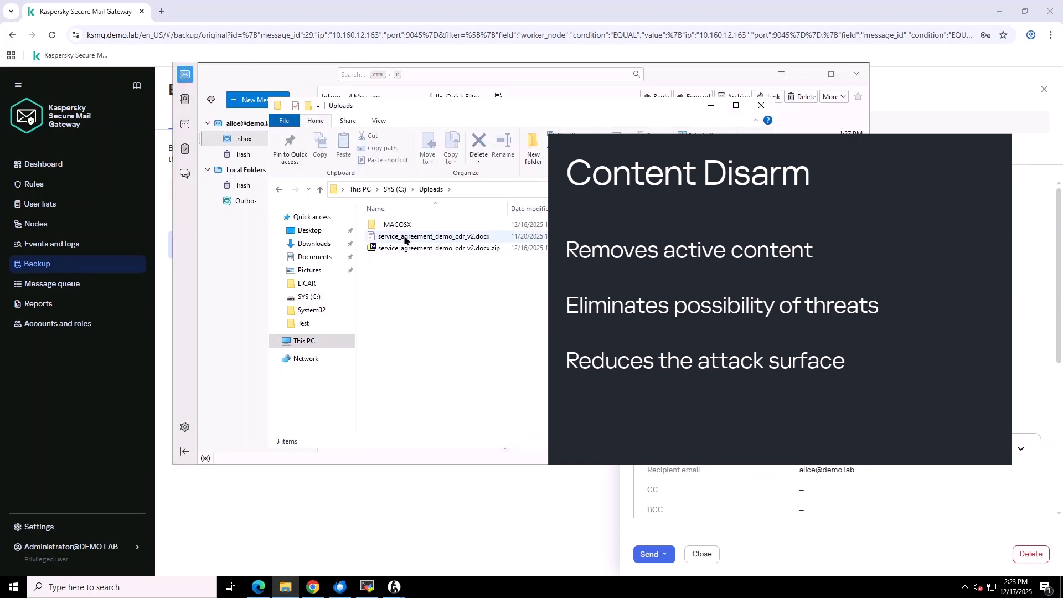
{"action": "left_click", "coordinate": [405, 239]}
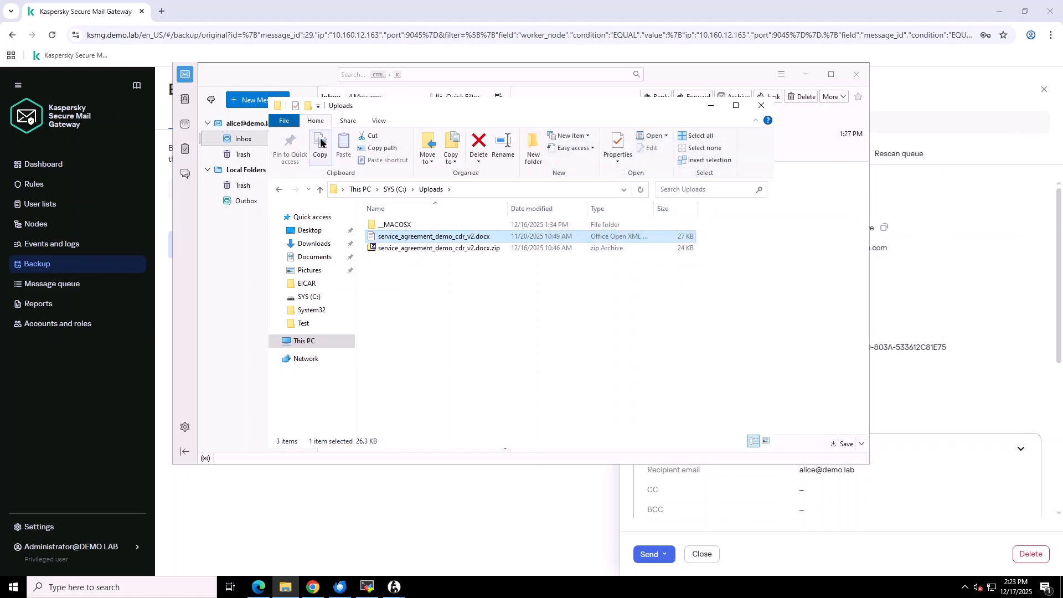
{"action": "left_click", "coordinate": [304, 323]}
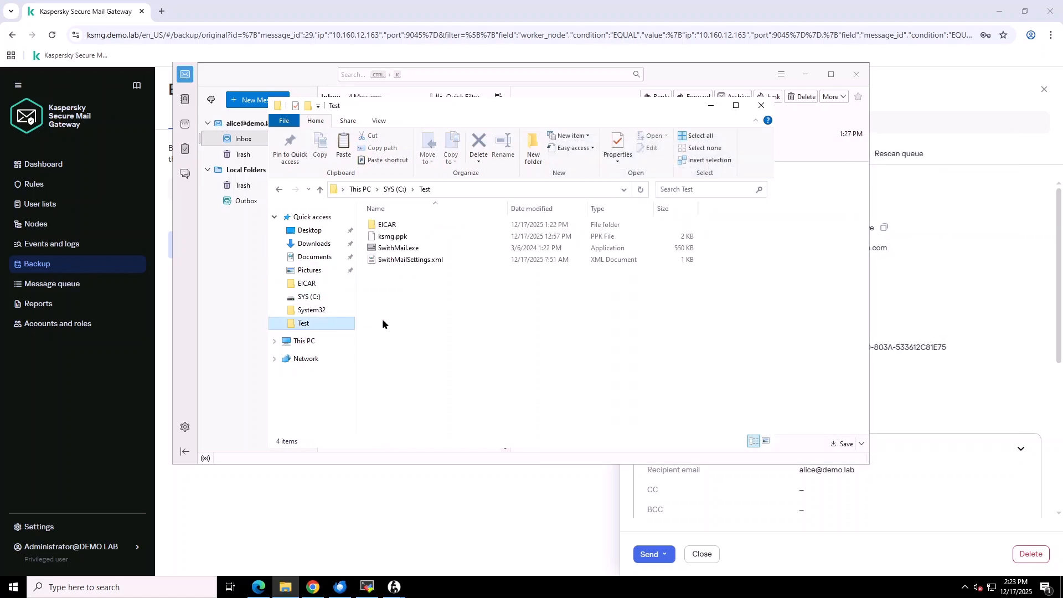
{"action": "left_click", "coordinate": [342, 145]}
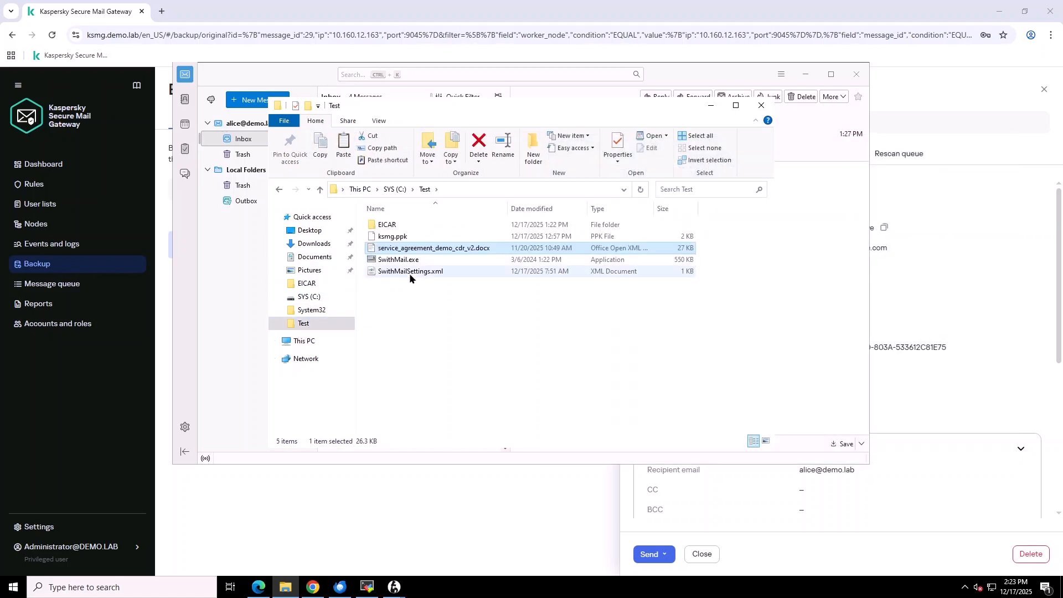
{"action": "double_click", "coordinate": [483, 249]}
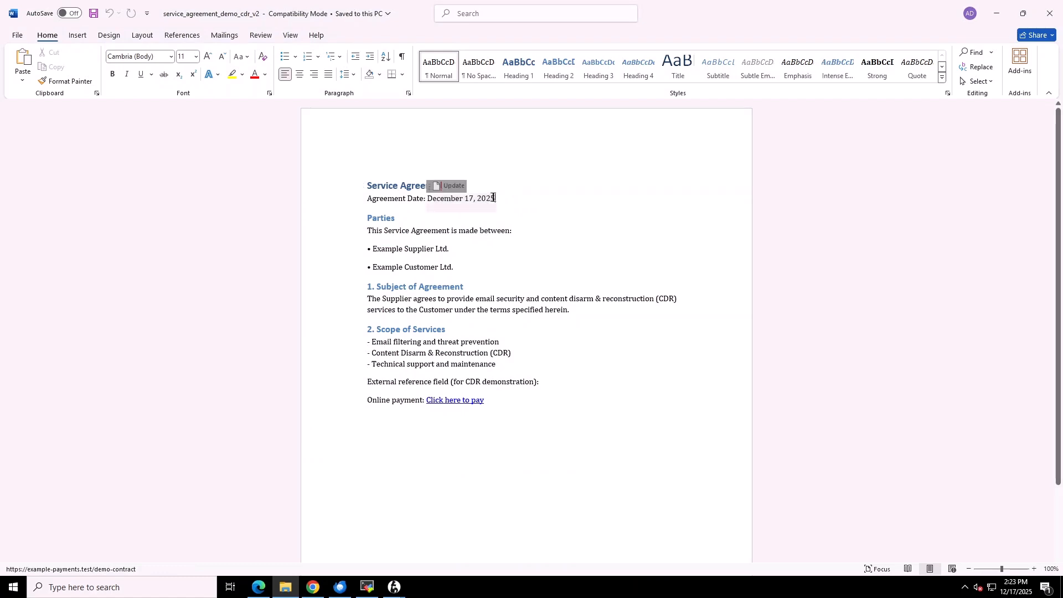
- Deselect the agreement date and check the URL behind the Click here to pay link
{"action": "left_click", "coordinate": [514, 204]}
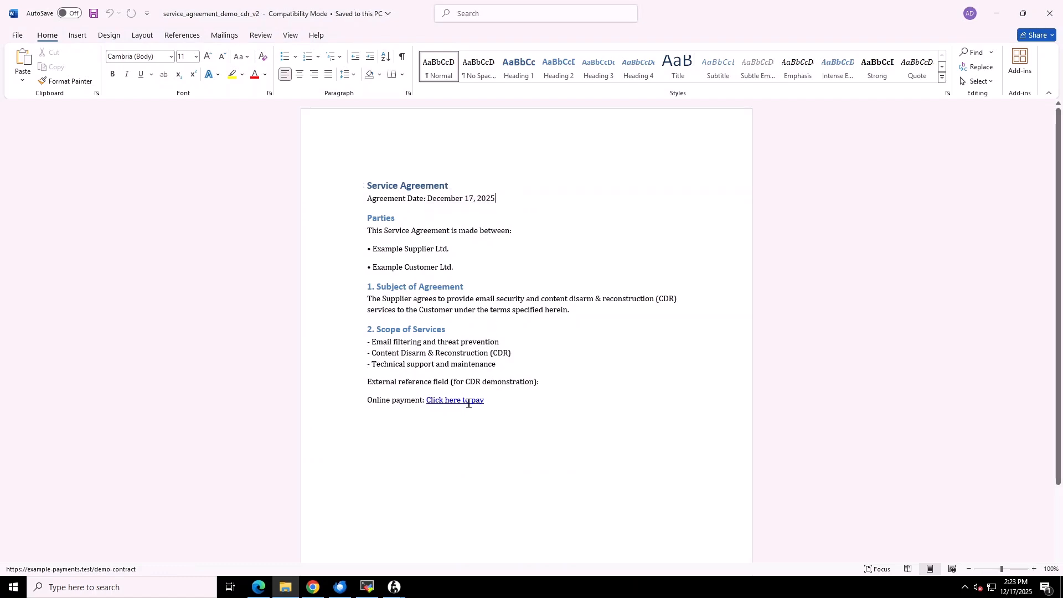
{"action": "mouse_move", "coordinate": [468, 404]}
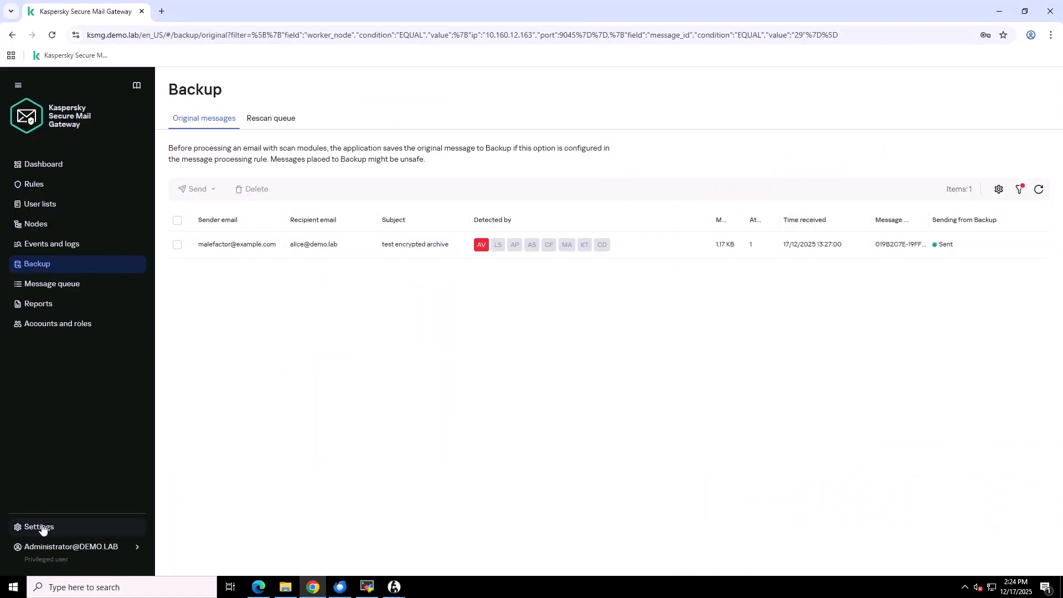
- Review the global Content Disarm settings, then open the Default rule's Content Disarm details
{"action": "left_click", "coordinate": [40, 527]}
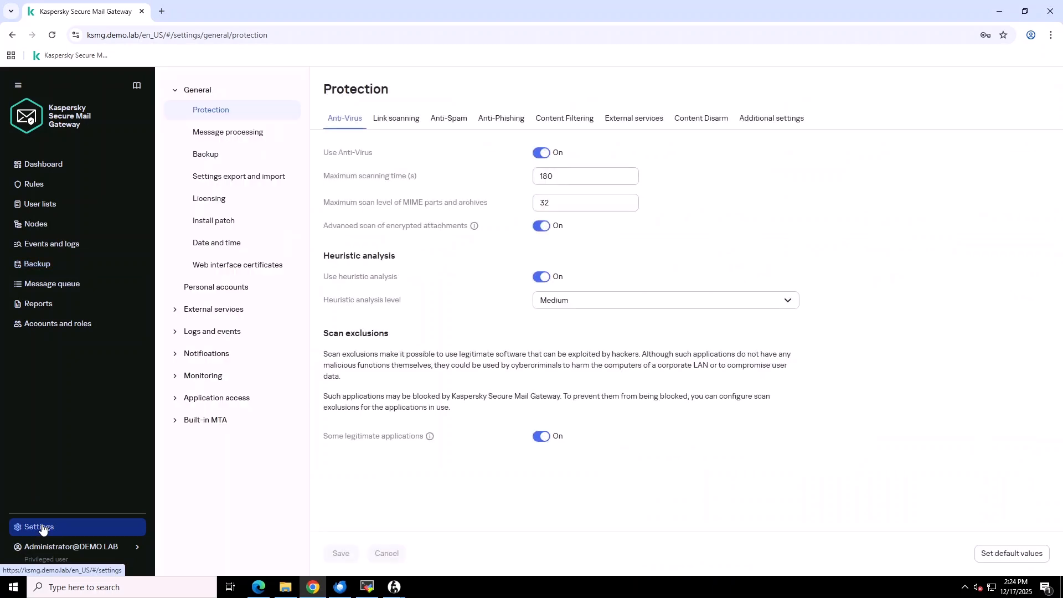
{"action": "left_click", "coordinate": [695, 125]}
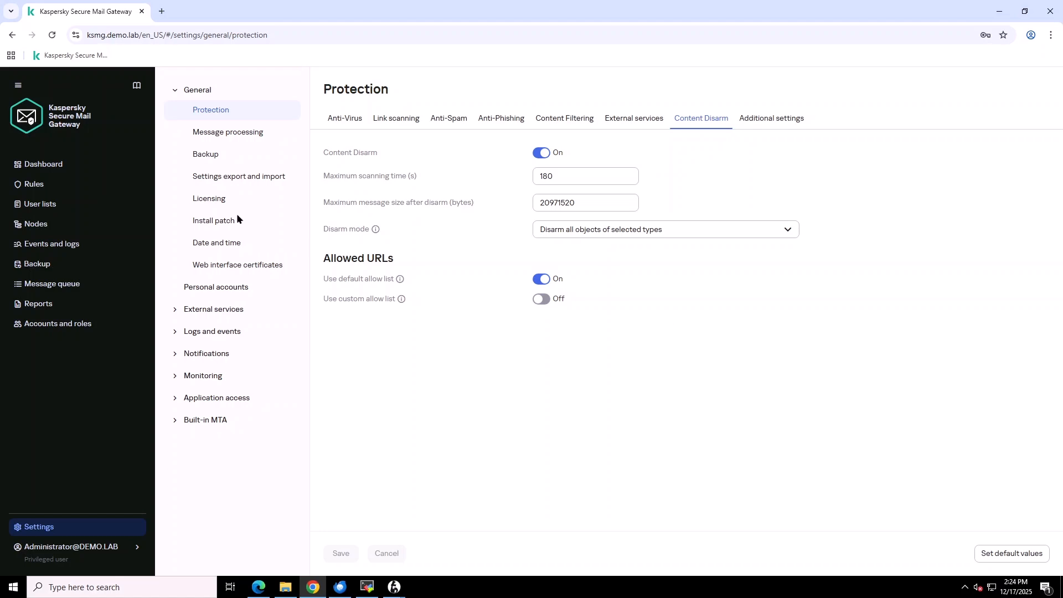
{"action": "left_click", "coordinate": [43, 186]}
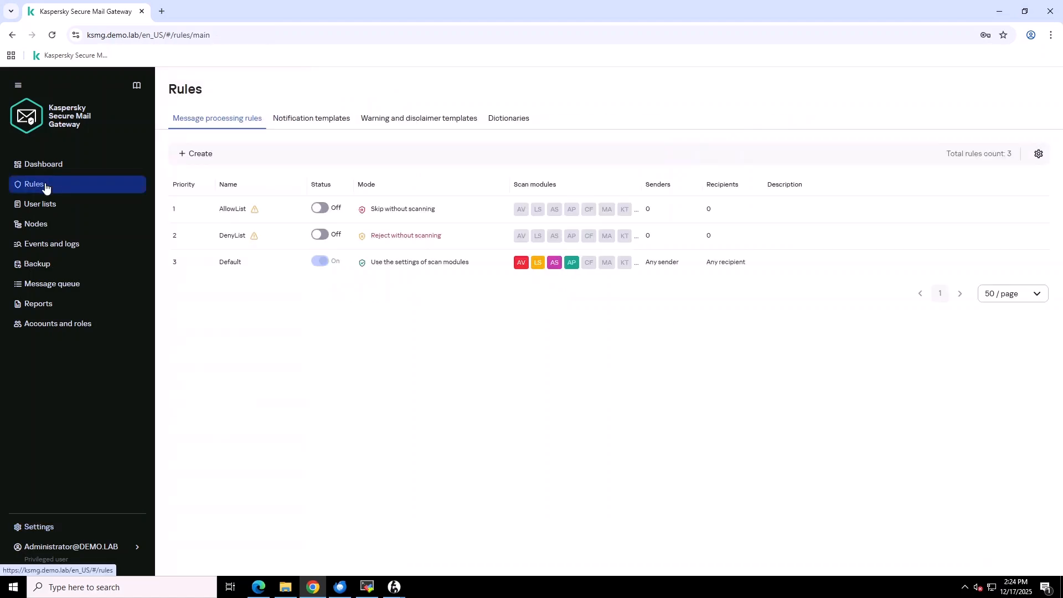
{"action": "left_click", "coordinate": [227, 270]}
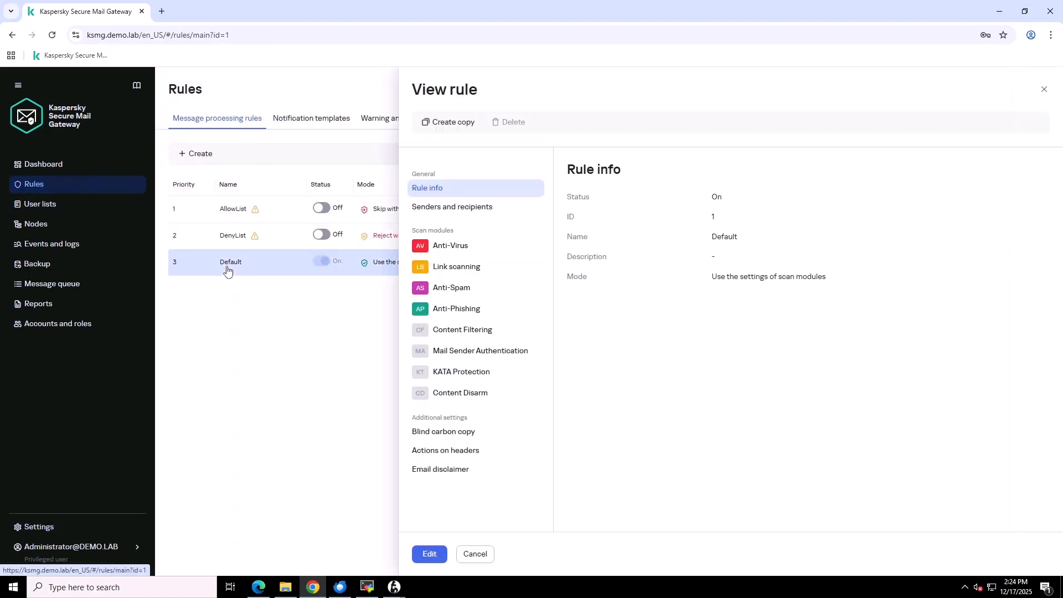
{"action": "left_click", "coordinate": [490, 396]}
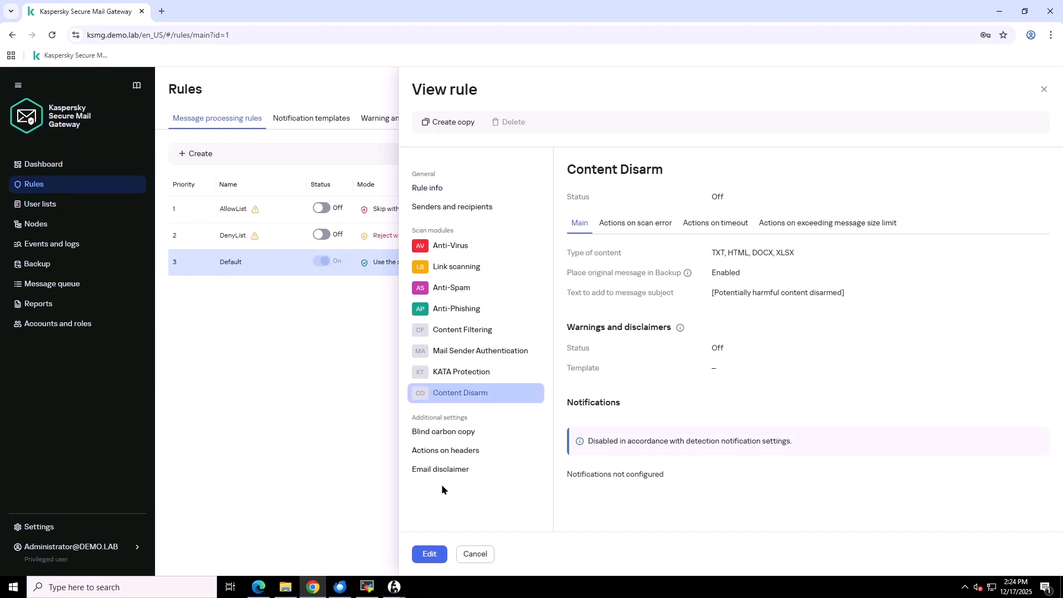
- Switch Content Disarm On in the Default rule and save it
{"action": "left_click", "coordinate": [431, 554]}
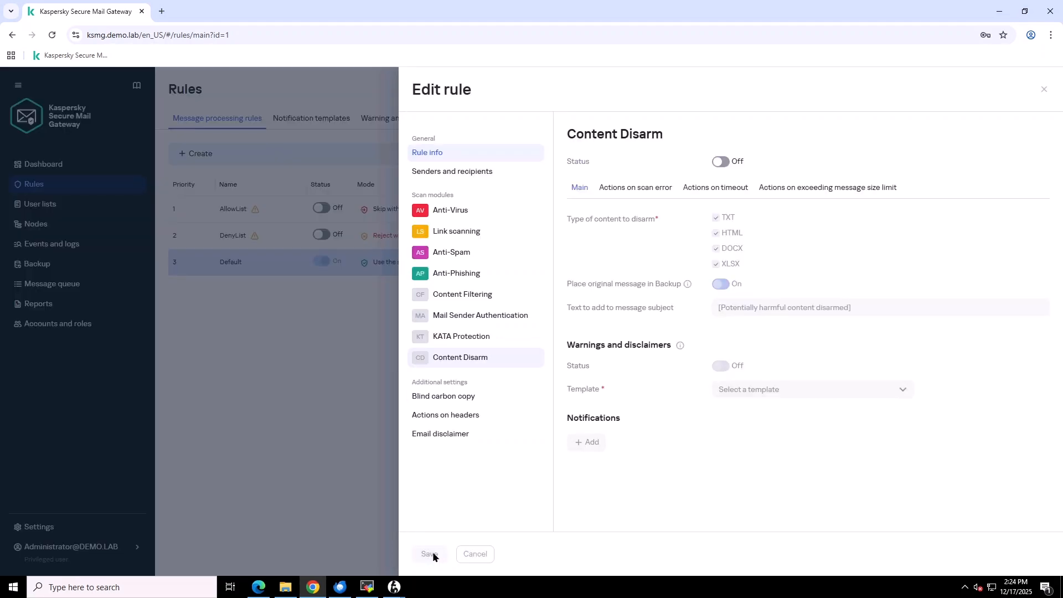
{"action": "left_click", "coordinate": [721, 161]}
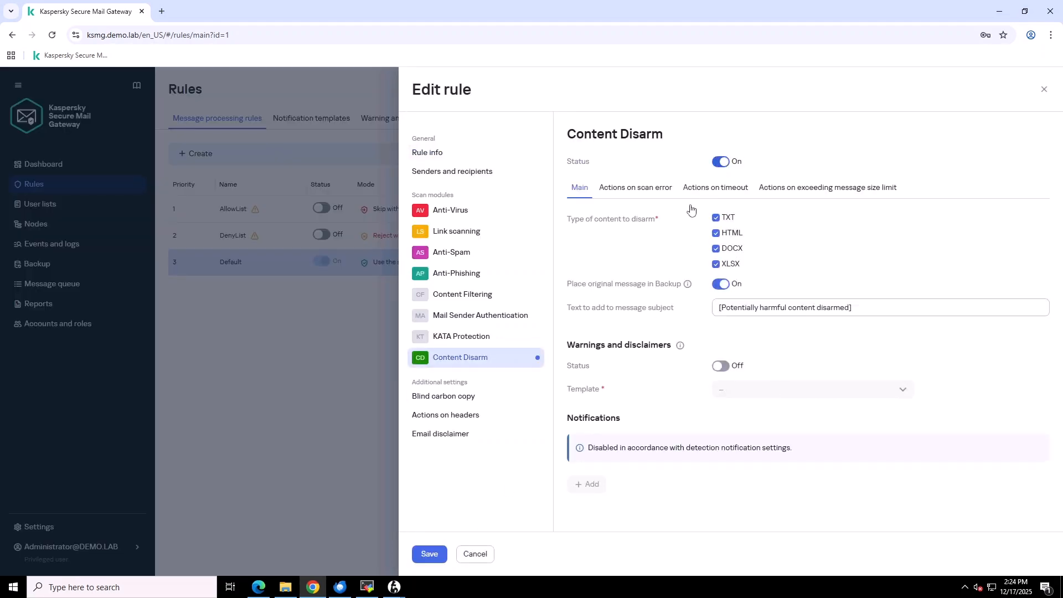
{"action": "left_click", "coordinate": [431, 554]}
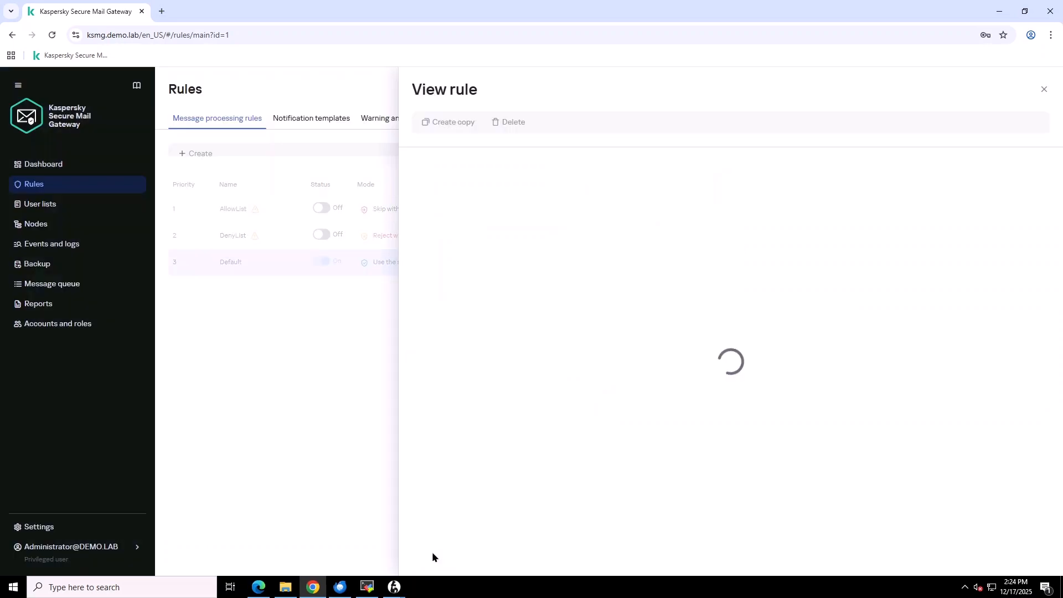
{"action": "left_click", "coordinate": [342, 464]}
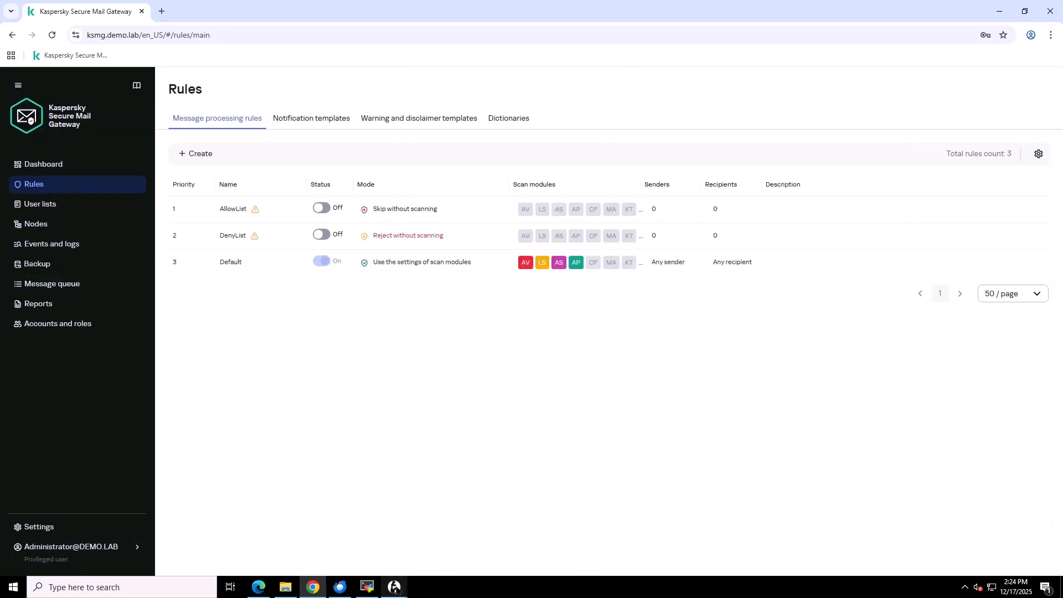
{"action": "mouse_move", "coordinate": [397, 590]}
{"action": "left_click", "coordinate": [446, 545]}
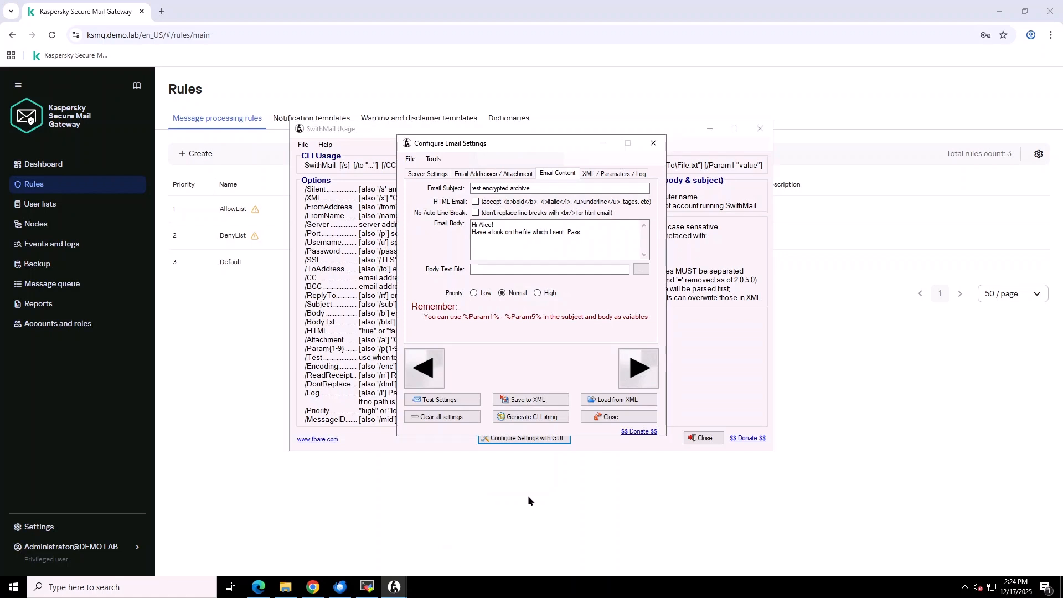
- Remove 'Pass:' from the email body and change the subject to 'Agreement'
{"action": "double_click", "coordinate": [576, 231]}
{"action": "key", "text": "Delete"}
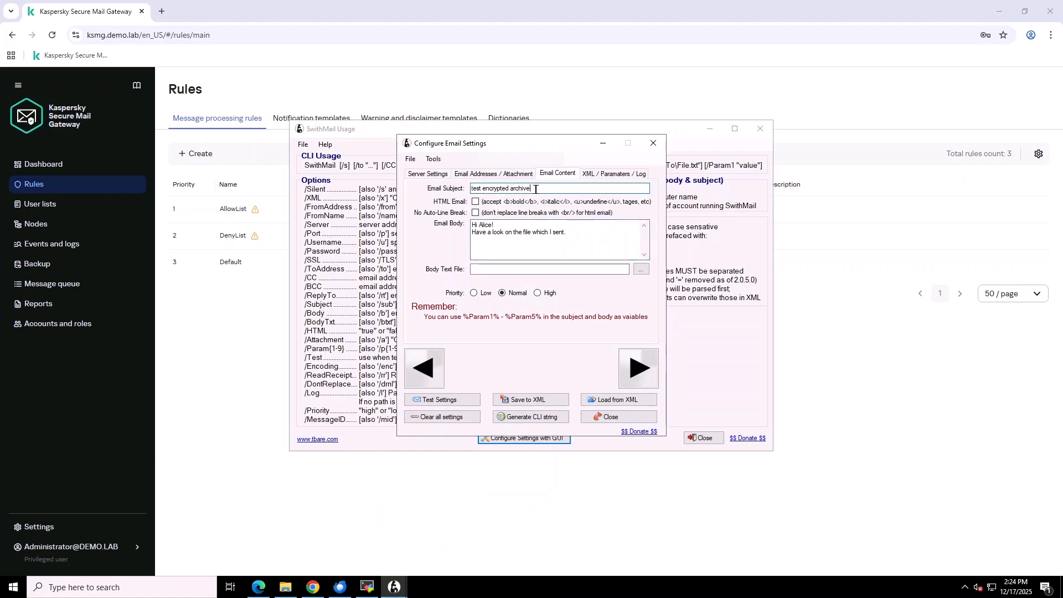
{"action": "left_click_drag", "start_coordinate": [540, 189], "coordinate": [468, 190]}
{"action": "type", "text": "Agreement"}
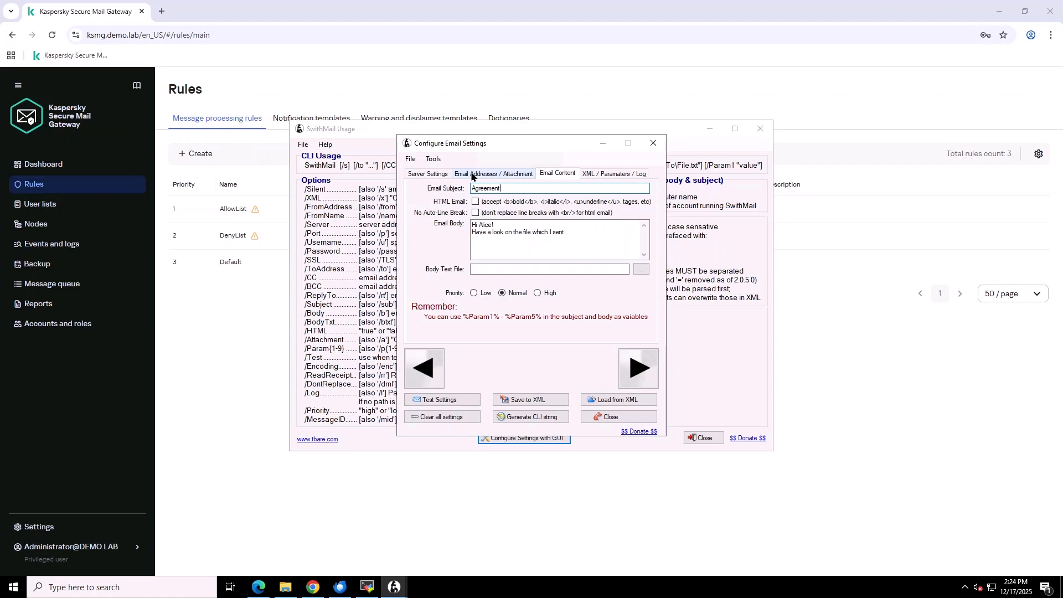
- Attach service_agreement_demo_cdr_v2.docx from the Test folder
{"action": "left_click", "coordinate": [472, 175]}
{"action": "left_click", "coordinate": [641, 234]}
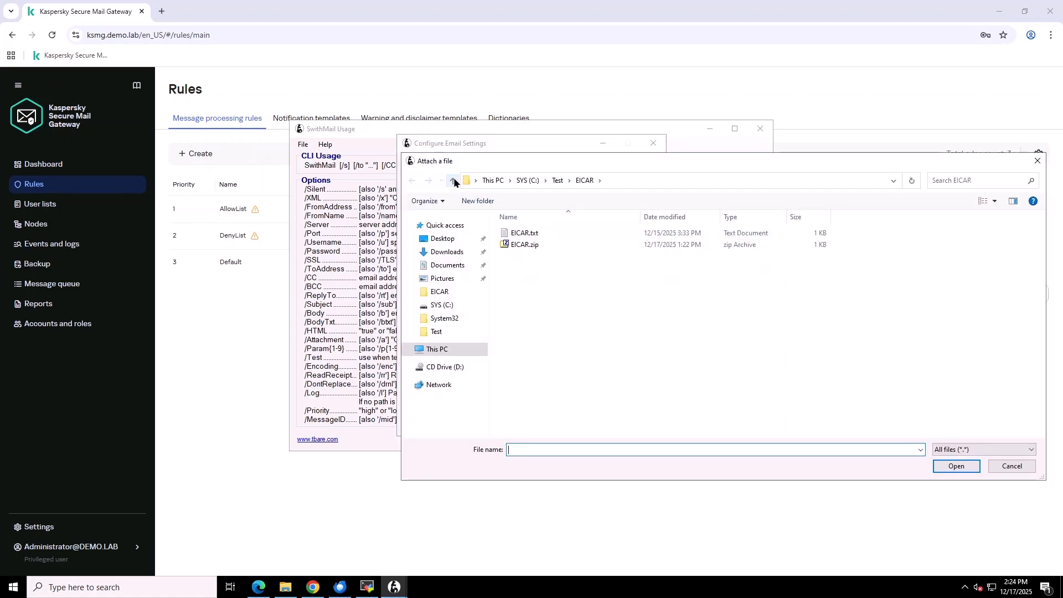
{"action": "left_click", "coordinate": [454, 181]}
{"action": "left_click", "coordinate": [564, 257]}
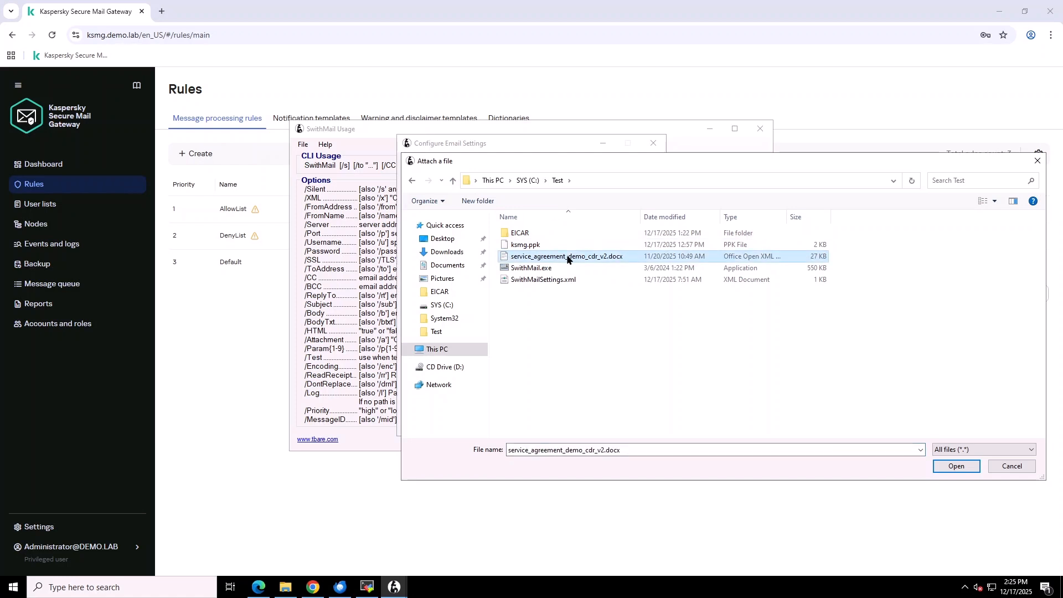
{"action": "left_click", "coordinate": [943, 467]}
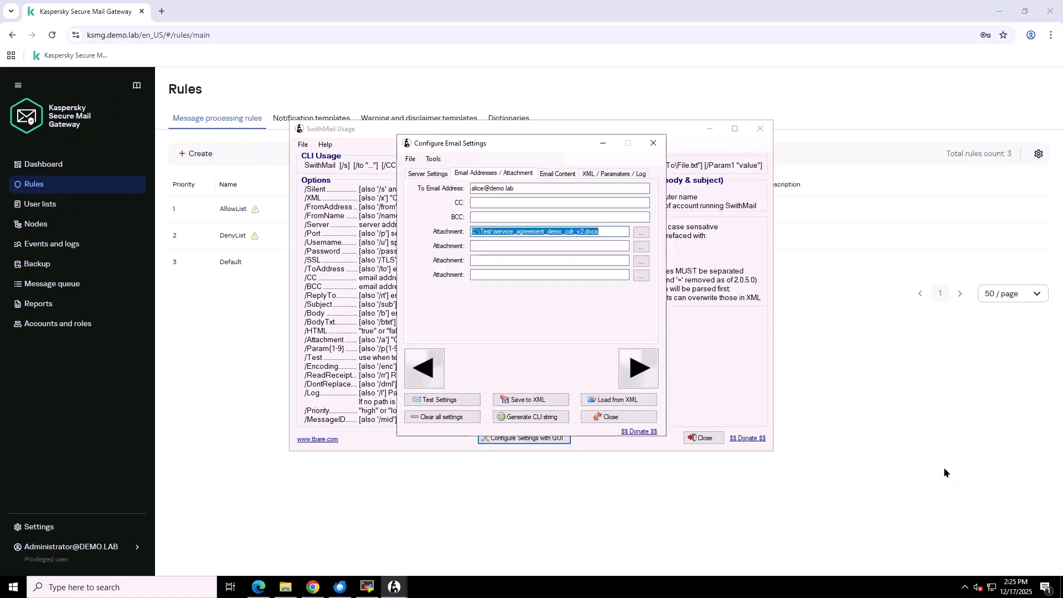
- Send the test email without saving the settings, then open the arrived disarmed message
{"action": "left_click", "coordinate": [461, 400]}
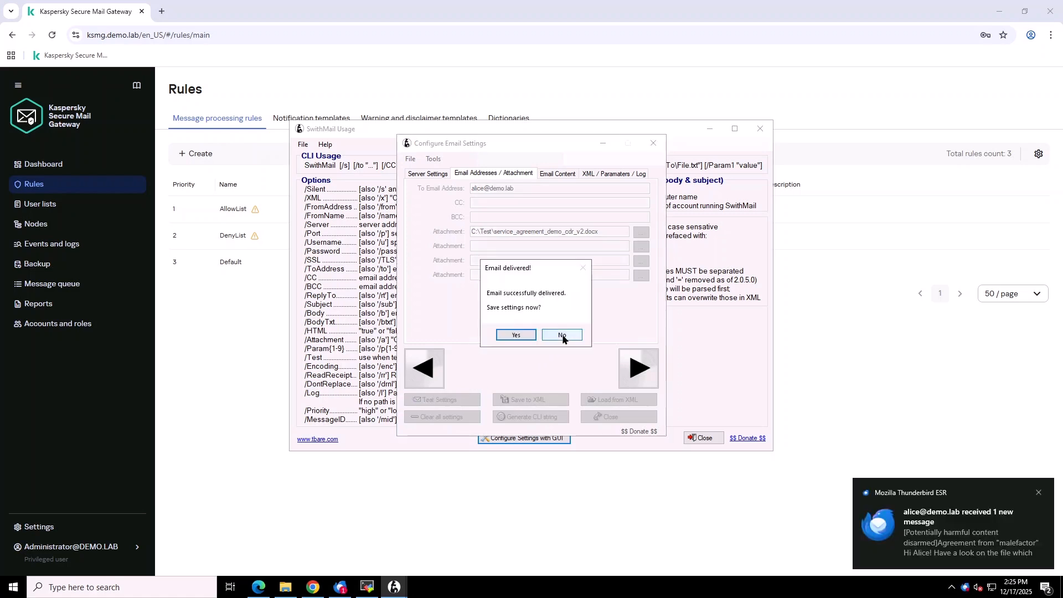
{"action": "left_click", "coordinate": [561, 335]}
{"action": "left_click", "coordinate": [968, 539]}
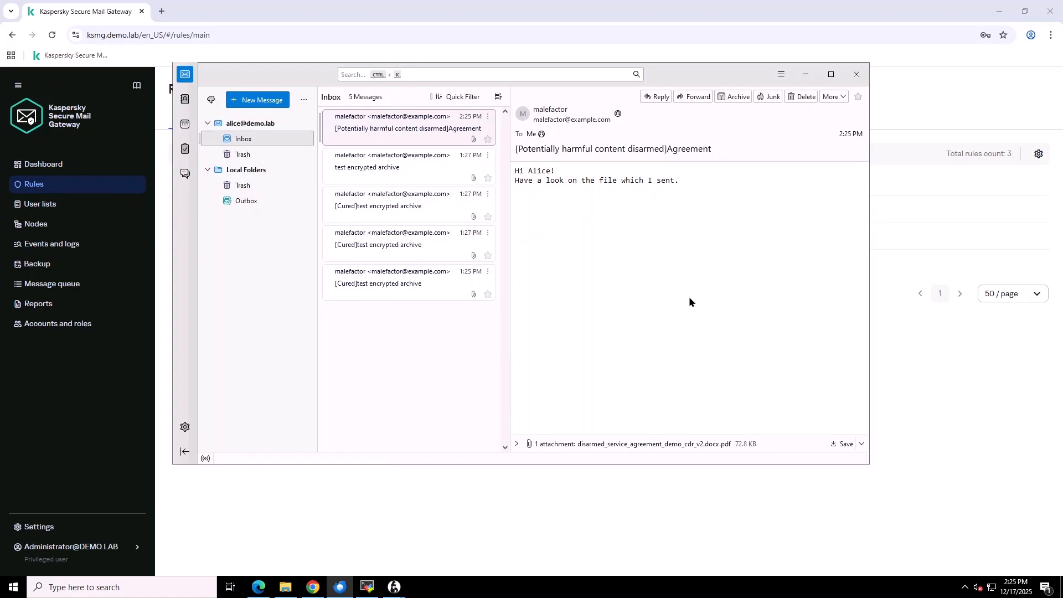
- Open the disarmed PDF attachment, skim the Service Agreement, then return to the gateway dashboard
{"action": "left_click", "coordinate": [517, 443]}
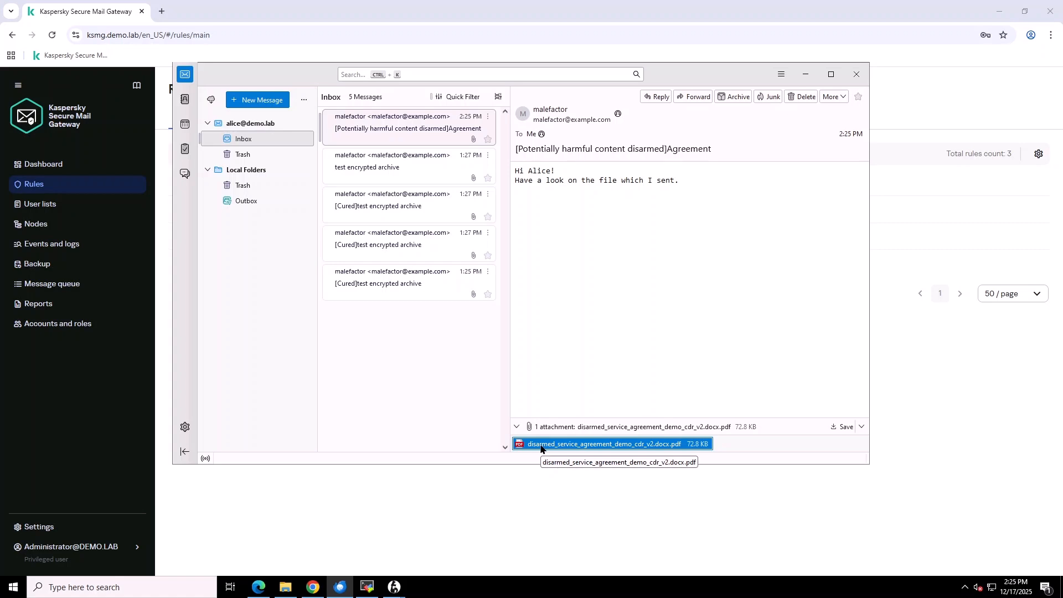
{"action": "double_click", "coordinate": [541, 445]}
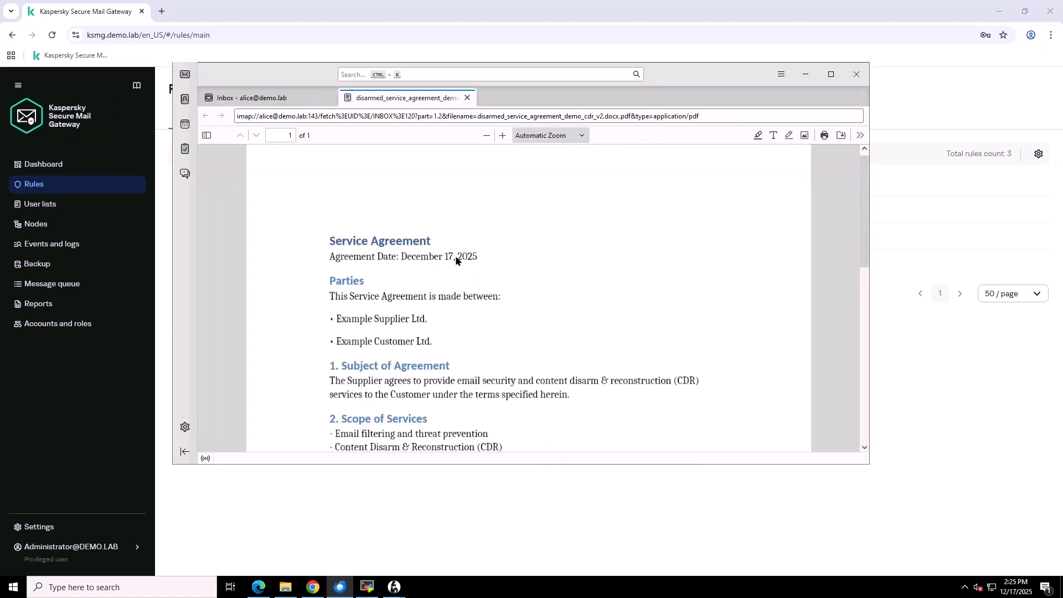
{"action": "scroll", "coordinate": [457, 259], "scroll_direction": "down", "scroll_amount": 5}
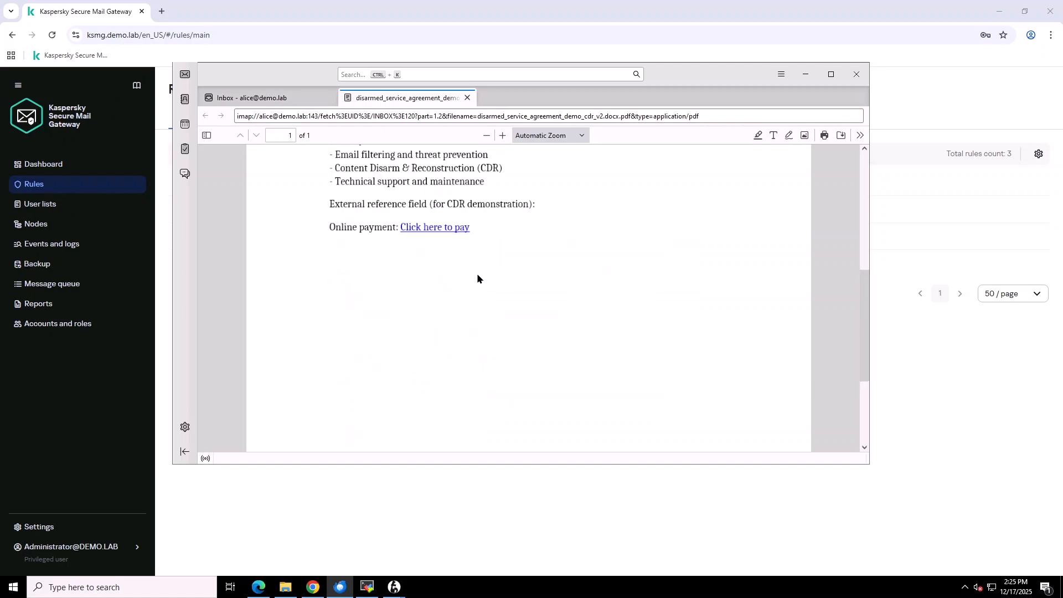
{"action": "scroll", "coordinate": [477, 273], "scroll_direction": "up", "scroll_amount": 5}
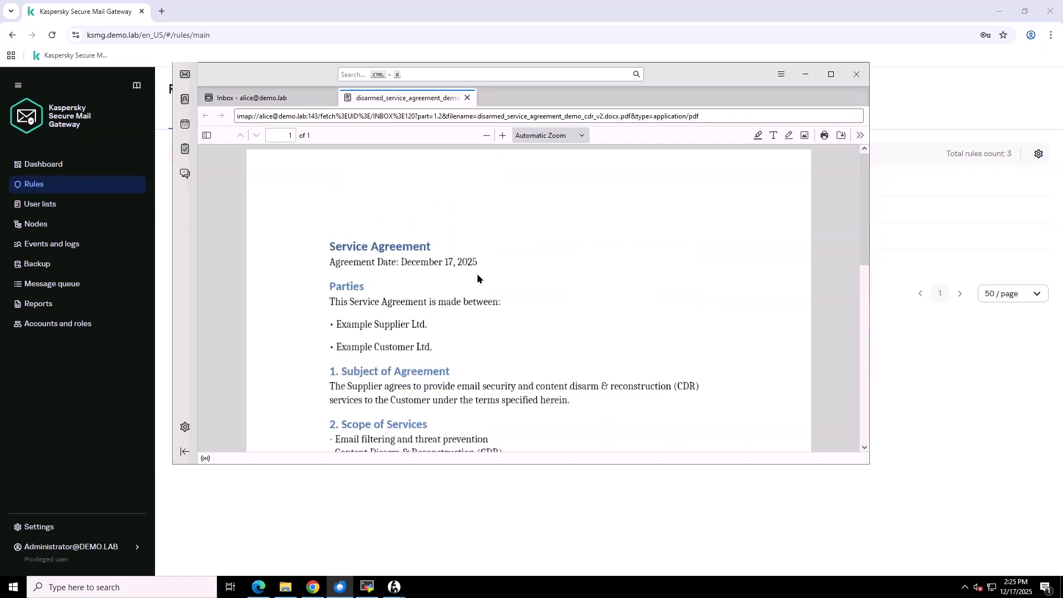
{"action": "left_click", "coordinate": [302, 102]}
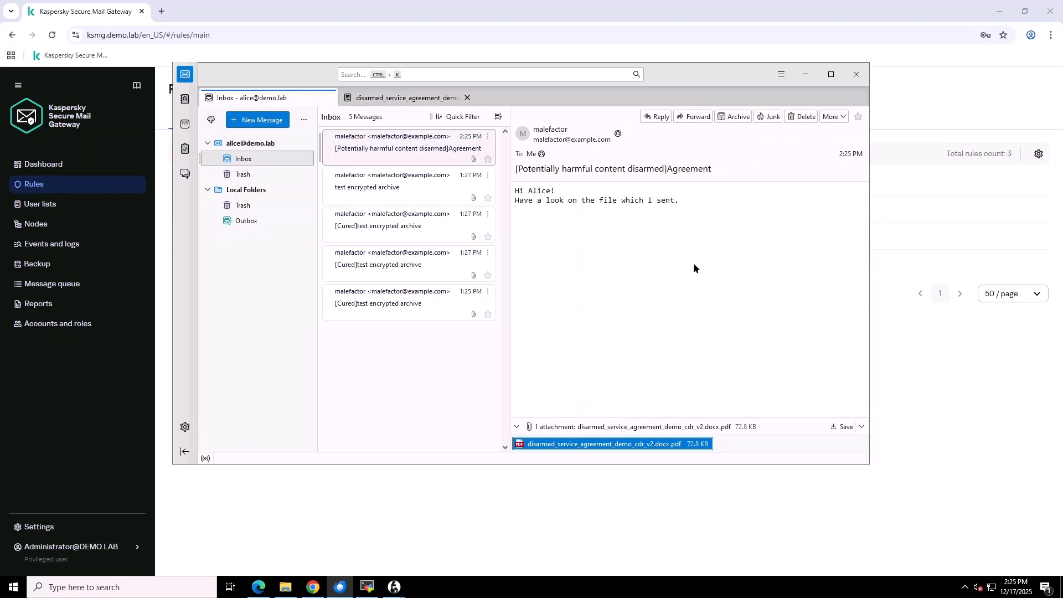
{"action": "left_click", "coordinate": [53, 163]}
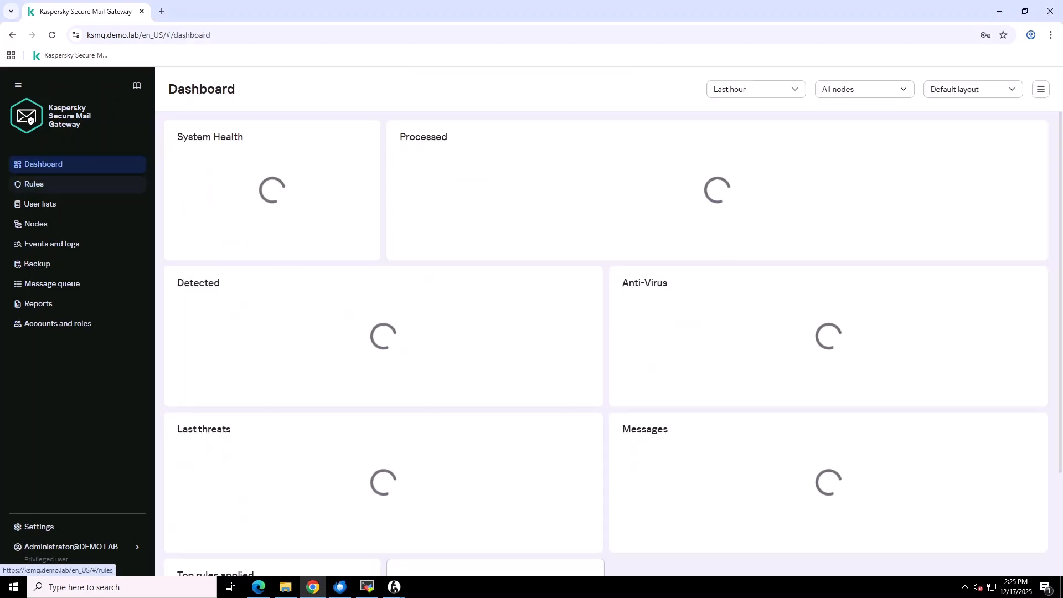